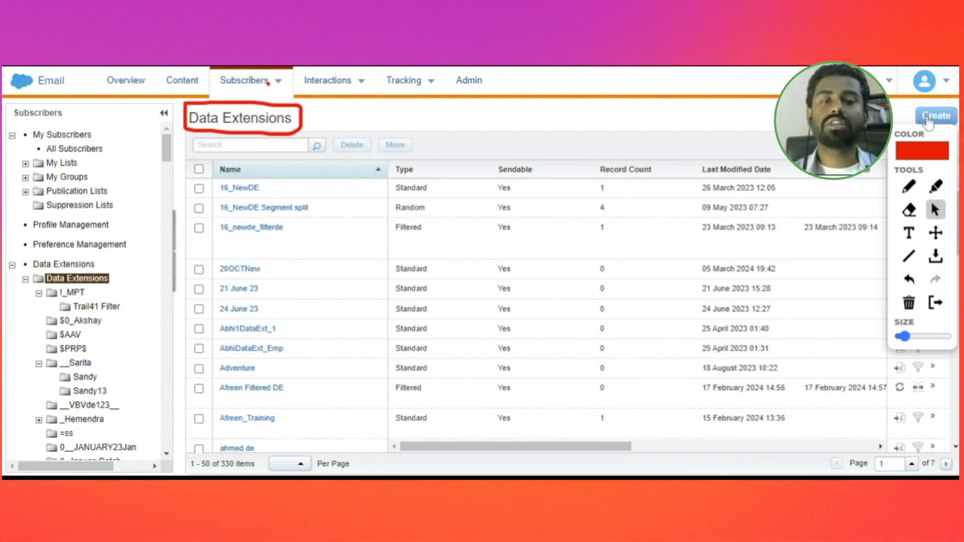
Start a new standard data extension with creation method Create from Existing, and cancel the choice of a source data extension
left_click(929, 121)
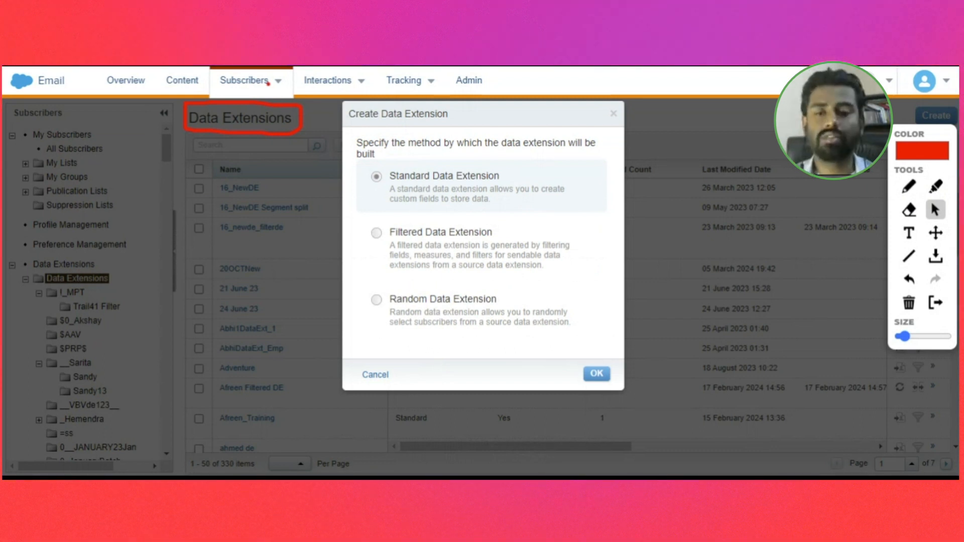
left_click(596, 373)
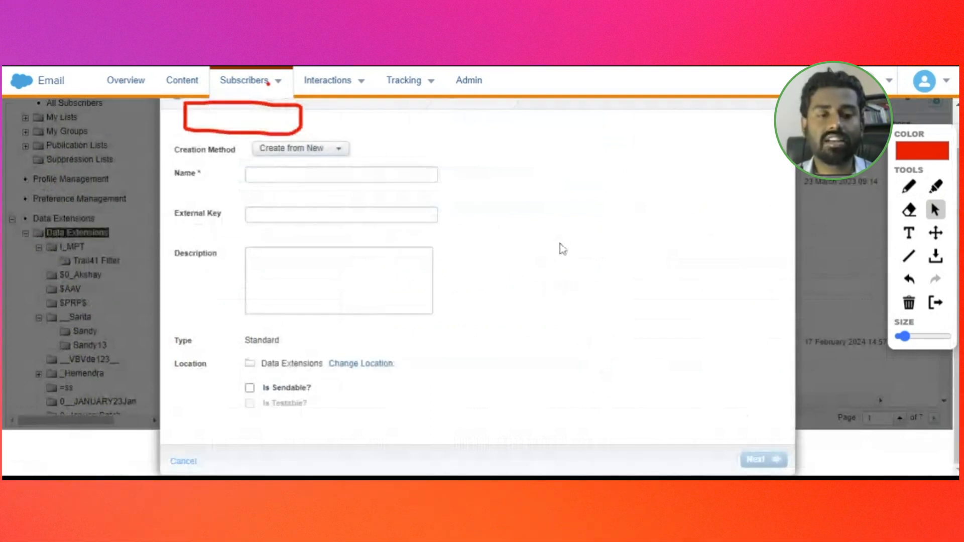
left_click(329, 151)
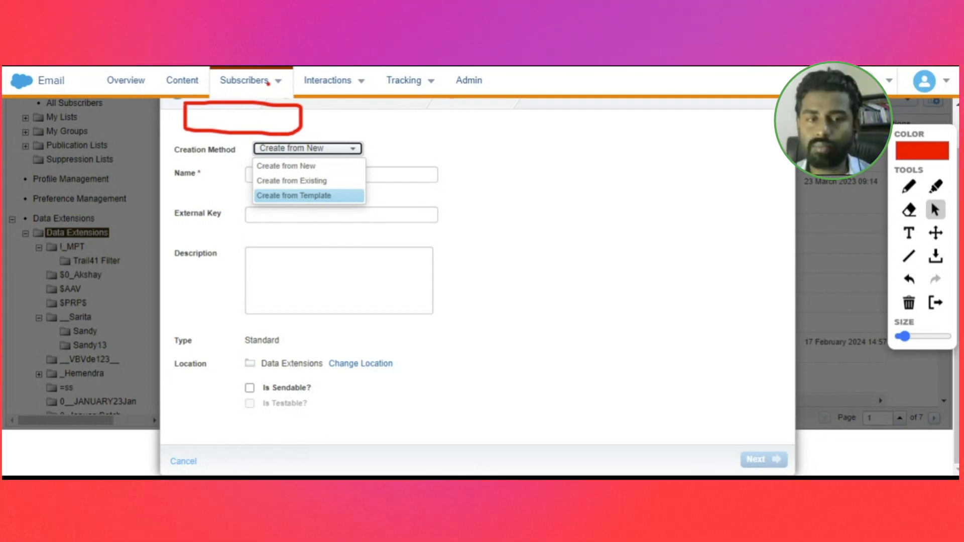
left_click(279, 184)
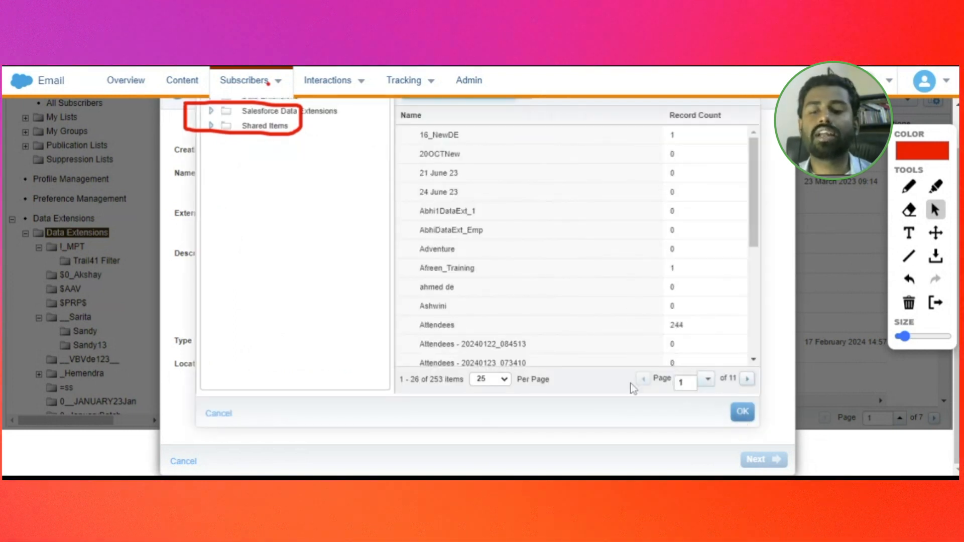
left_click(217, 414)
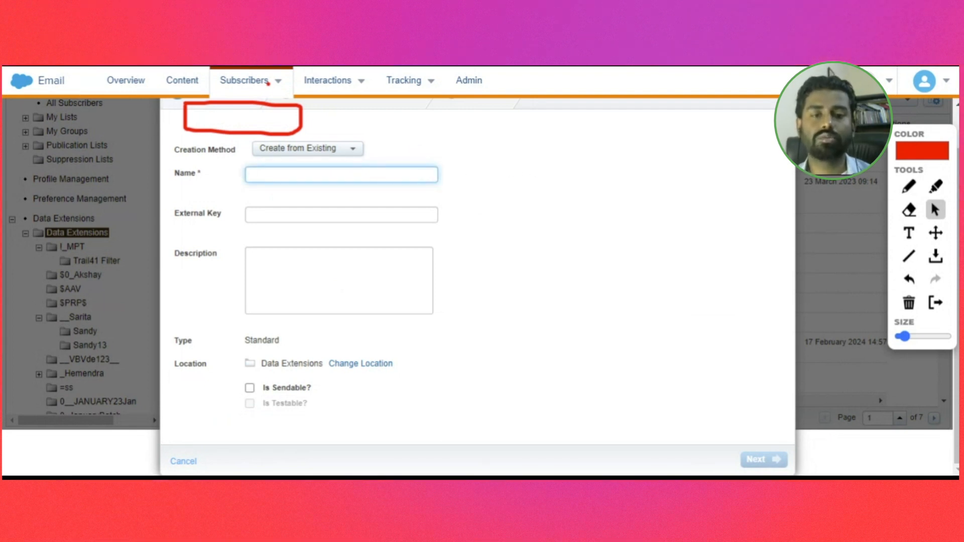
Name the data extension DemoList13April
type("N")
key("BackSpace")
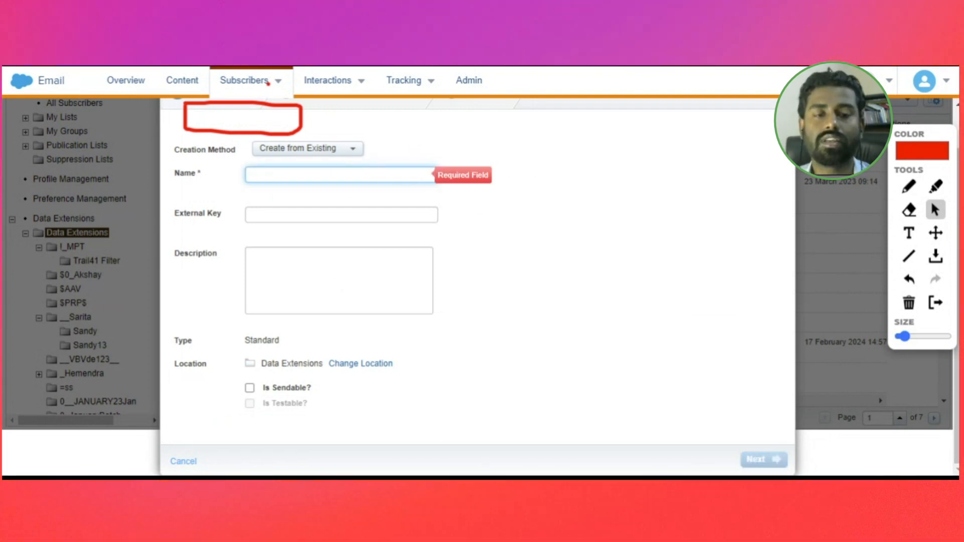
type("DemoL")
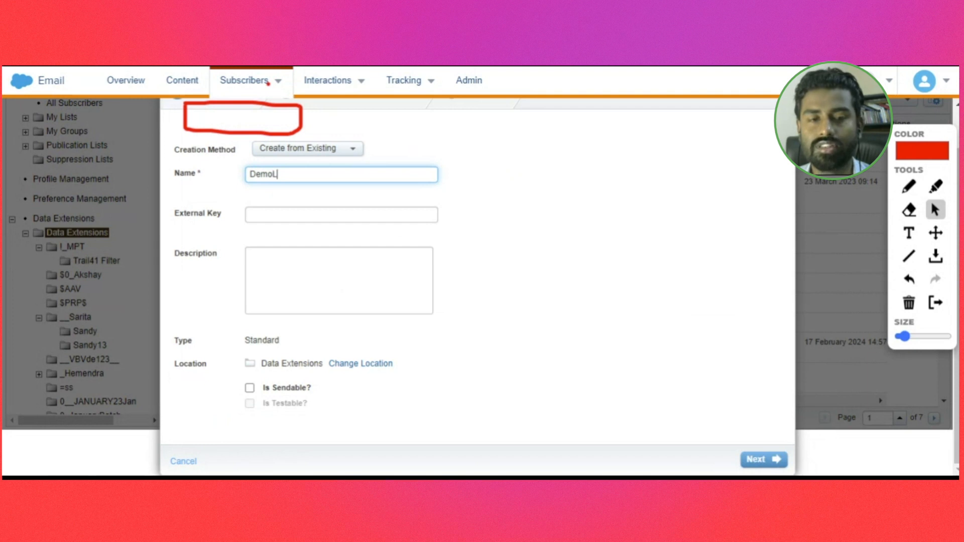
type("ist13A")
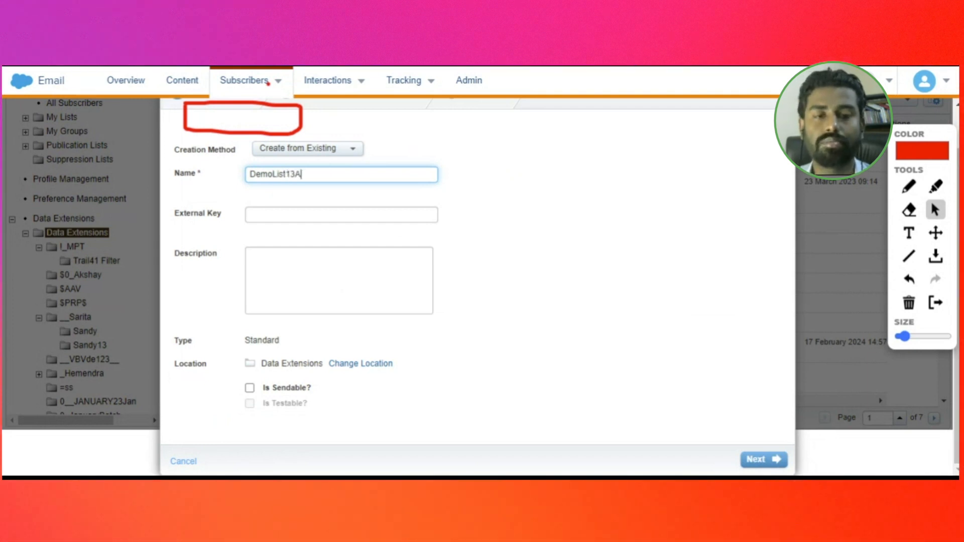
type("pril")
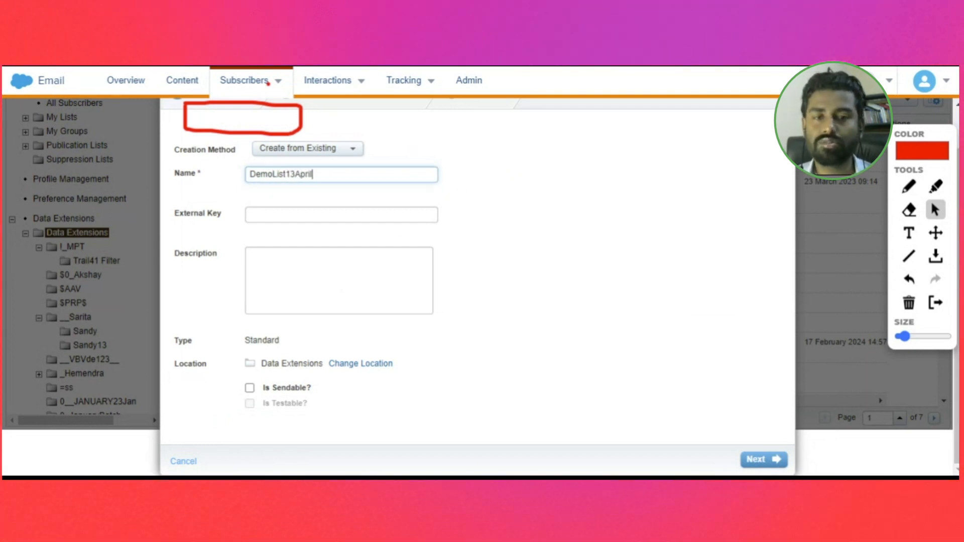
left_click_drag(314, 174, 216, 181)
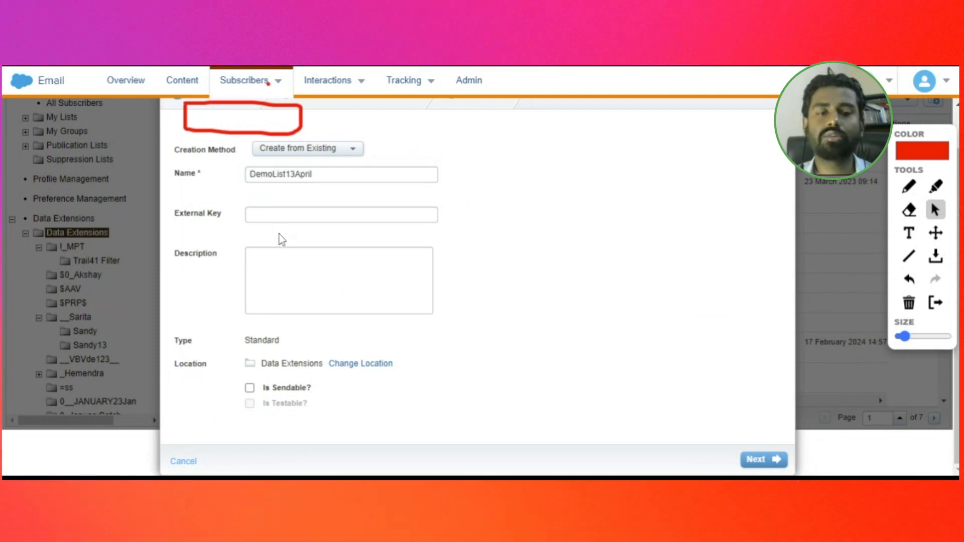
left_click(282, 259)
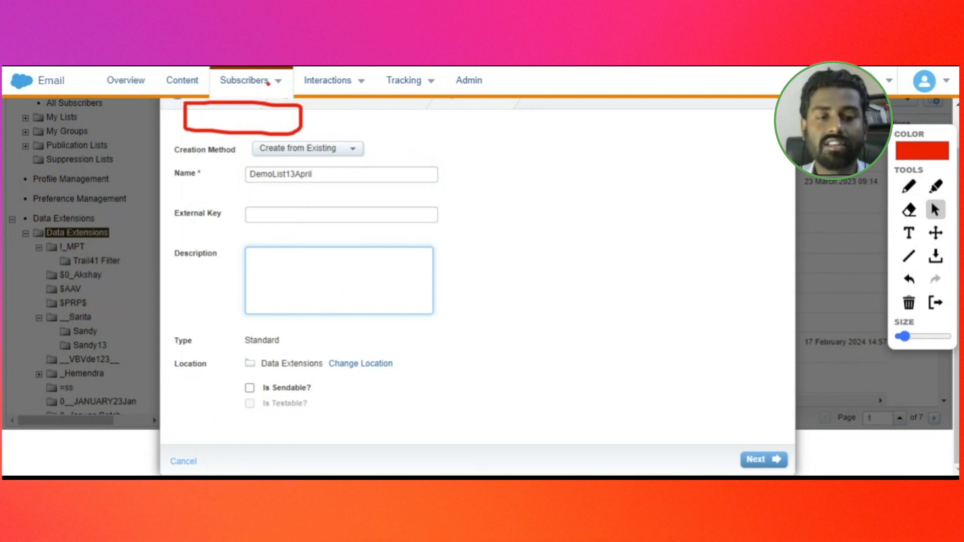
type("I am creating this de for de")
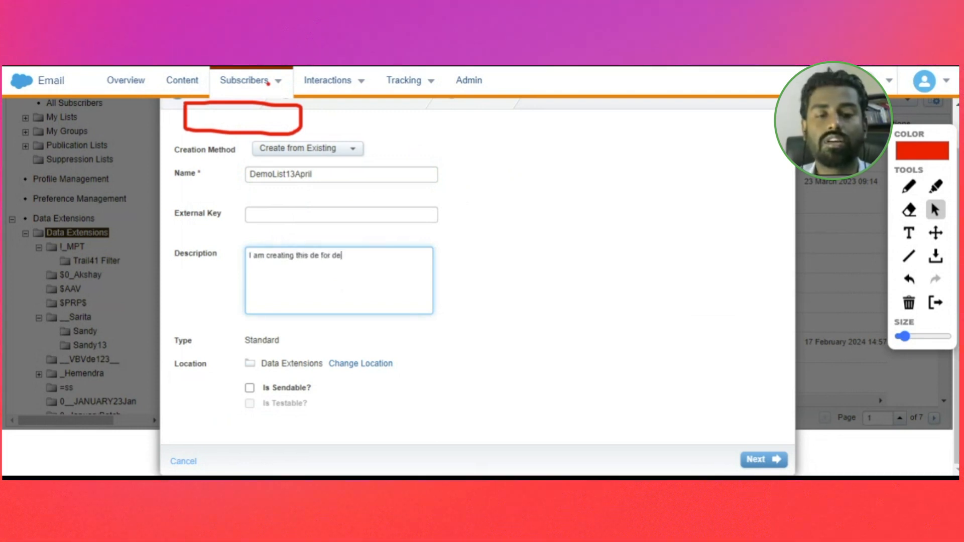
type("mo in the sfmc session. I will use it later this dE for explanation")
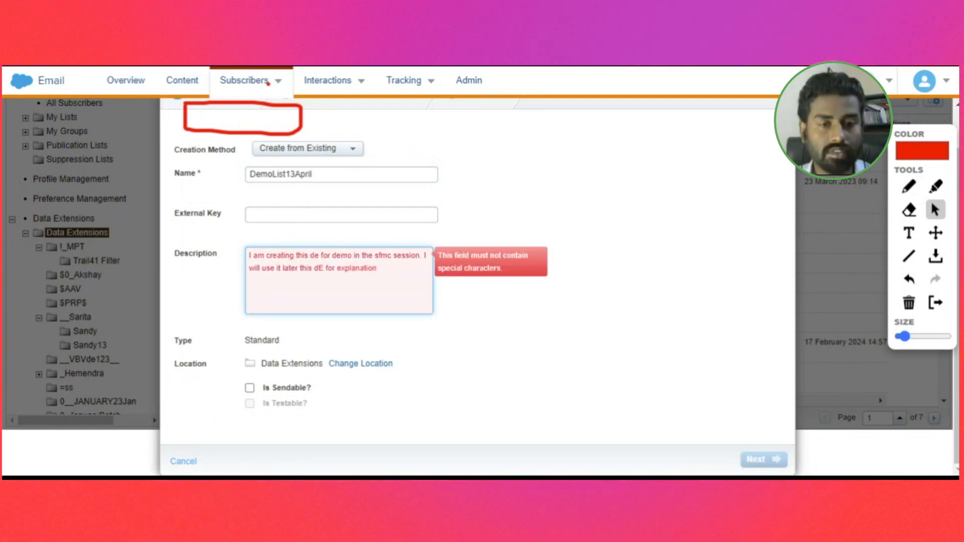
left_click_drag(377, 268, 240, 259)
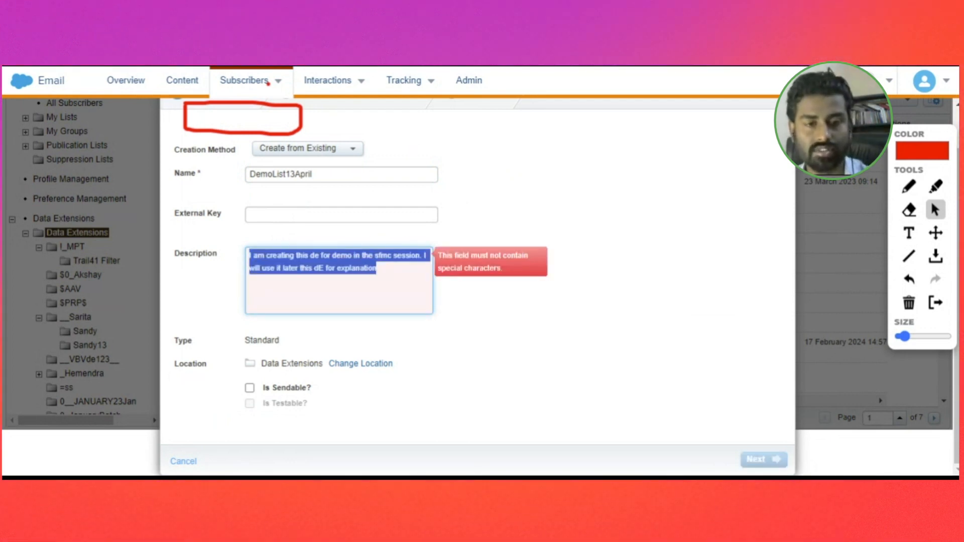
key("BackSpace")
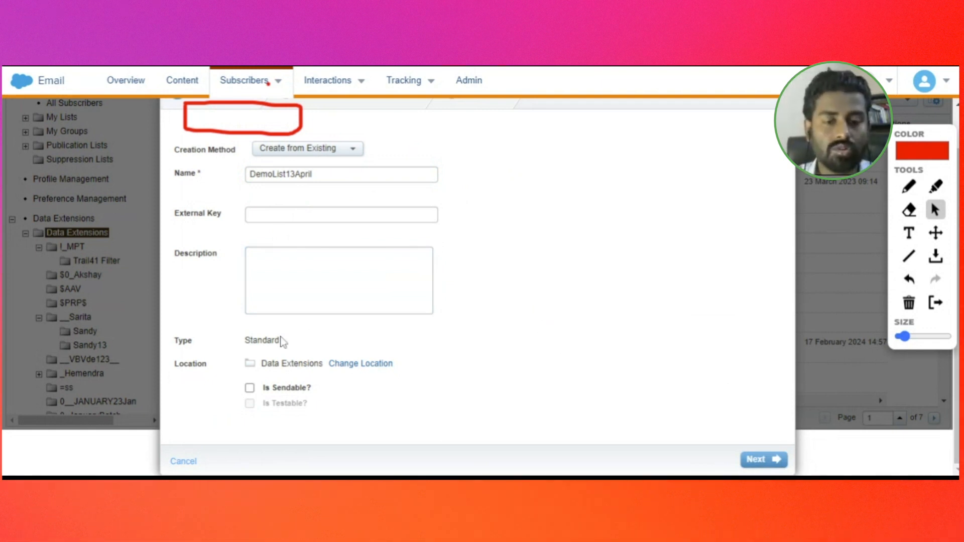
Mark the Data Extensions folder and the Change Location link in red, and erase all annotations
left_click_drag(246, 341, 285, 340)
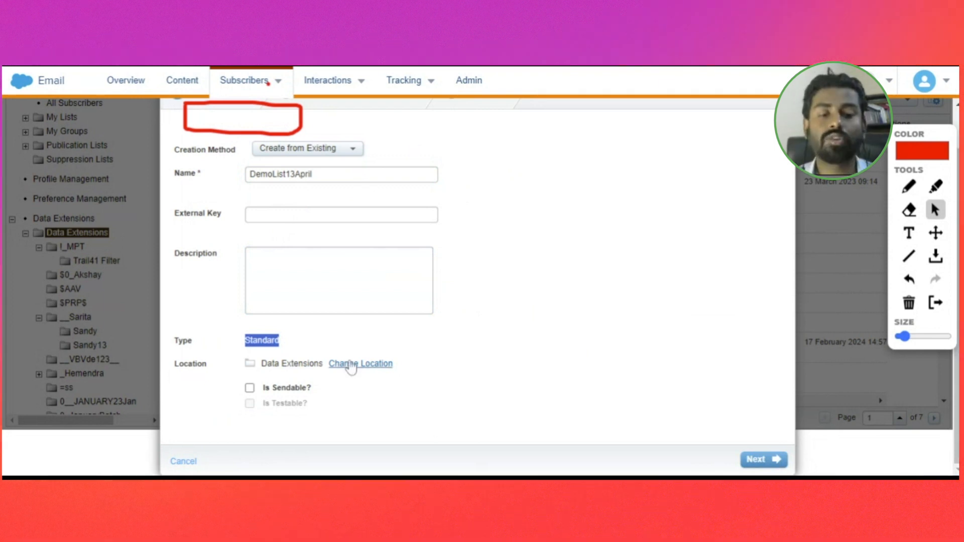
left_click_drag(262, 363, 299, 363)
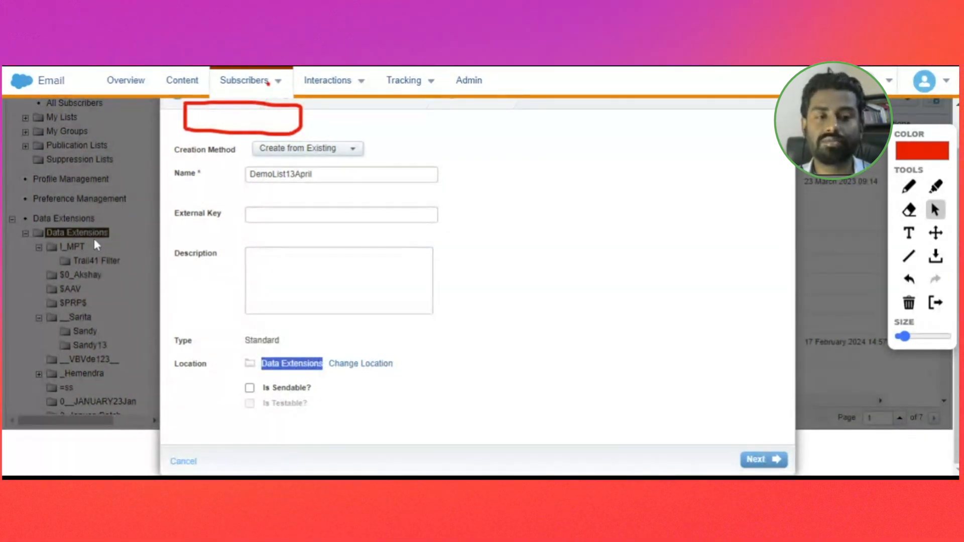
left_click(908, 185)
mouse_move(80, 215)
left_mouse_down()
mouse_move(35, 223)
mouse_move(76, 261)
mouse_move(118, 226)
mouse_move(96, 214)
left_mouse_up()
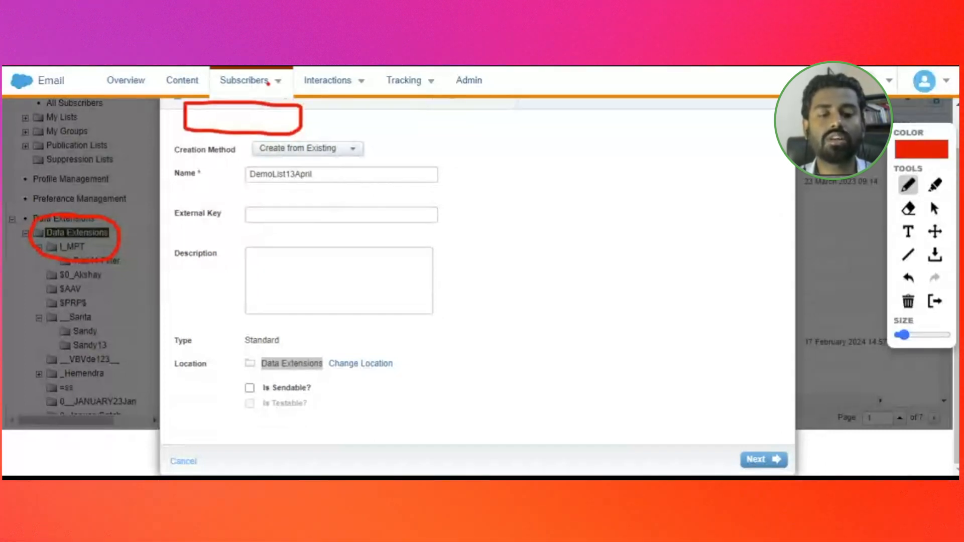
left_click_drag(303, 372, 394, 372)
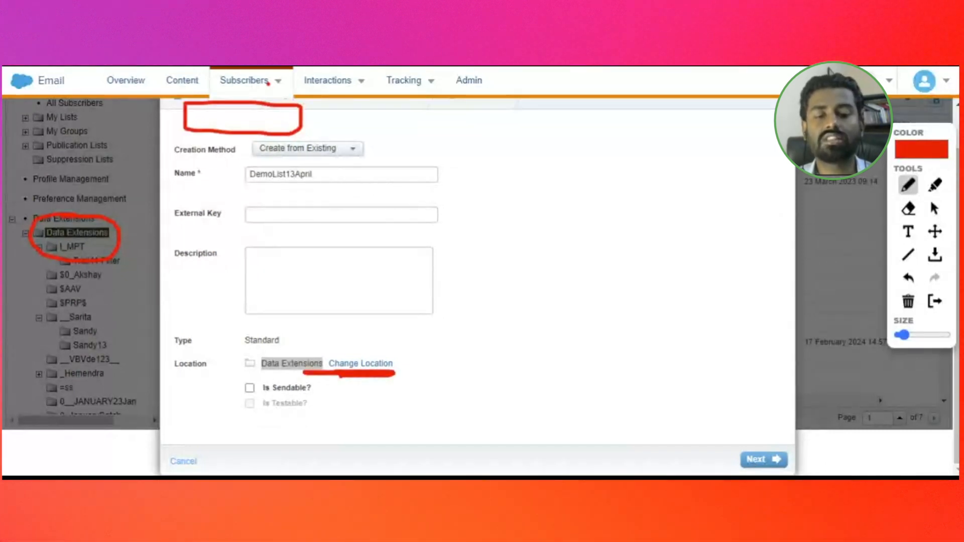
left_click(907, 302)
left_click(934, 207)
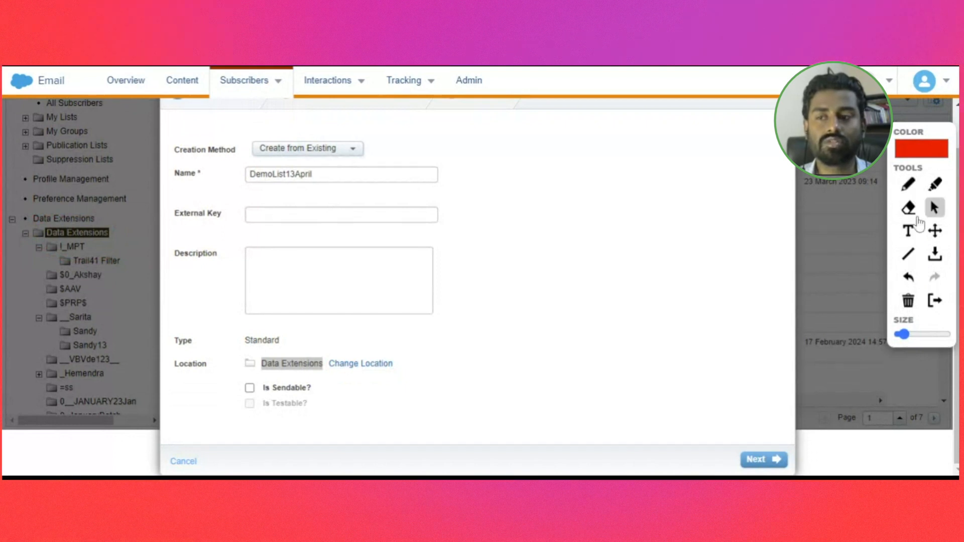
Make the data extension both sendable and testable, and proceed to the data retention policy
left_click(250, 389)
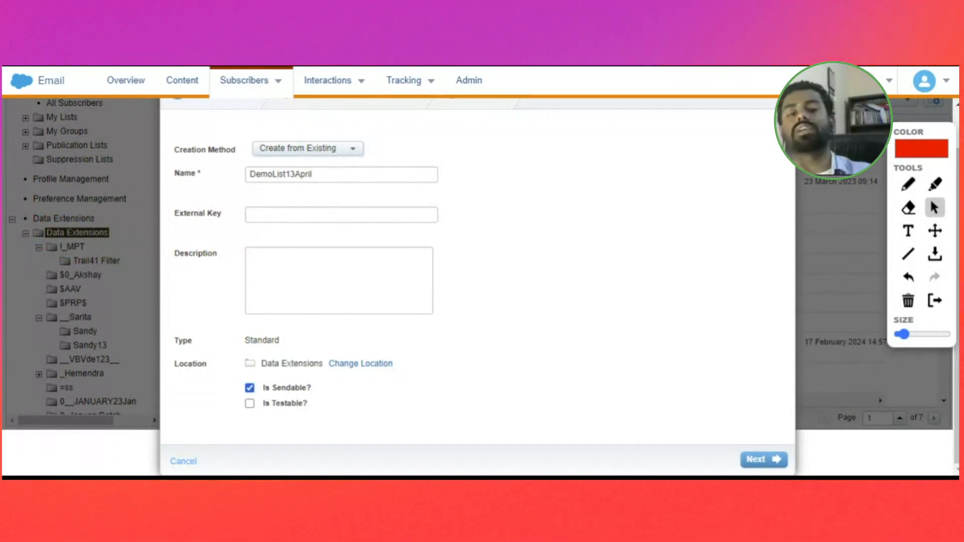
left_click(293, 390)
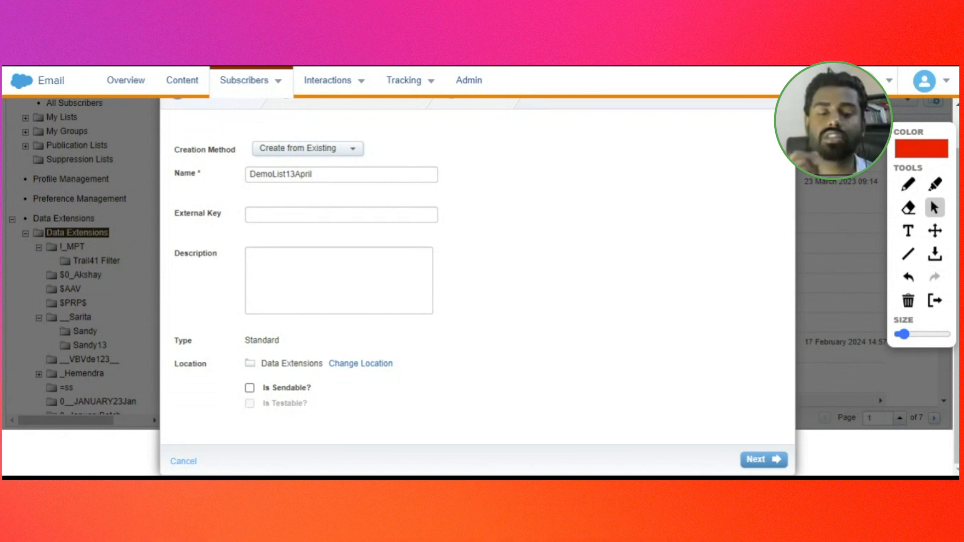
left_click(275, 392)
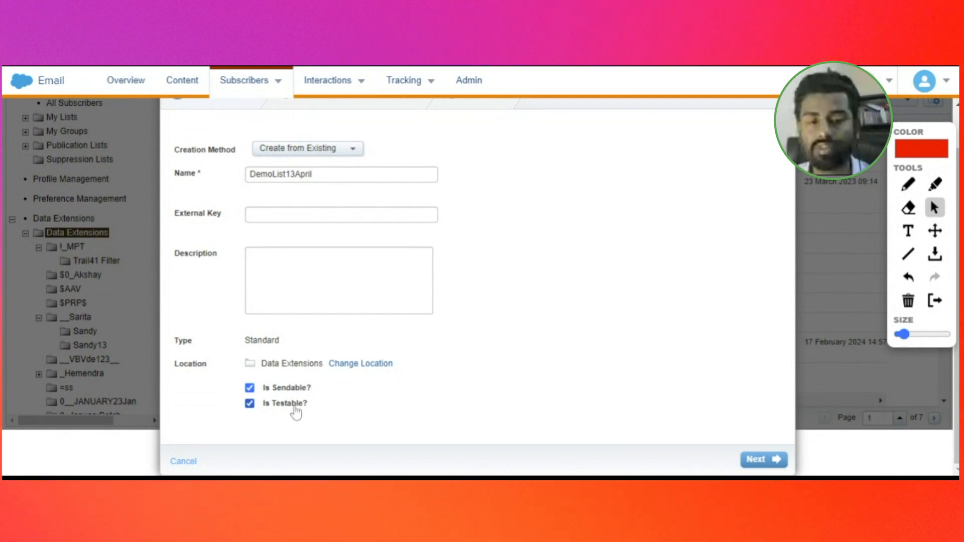
left_click(294, 409)
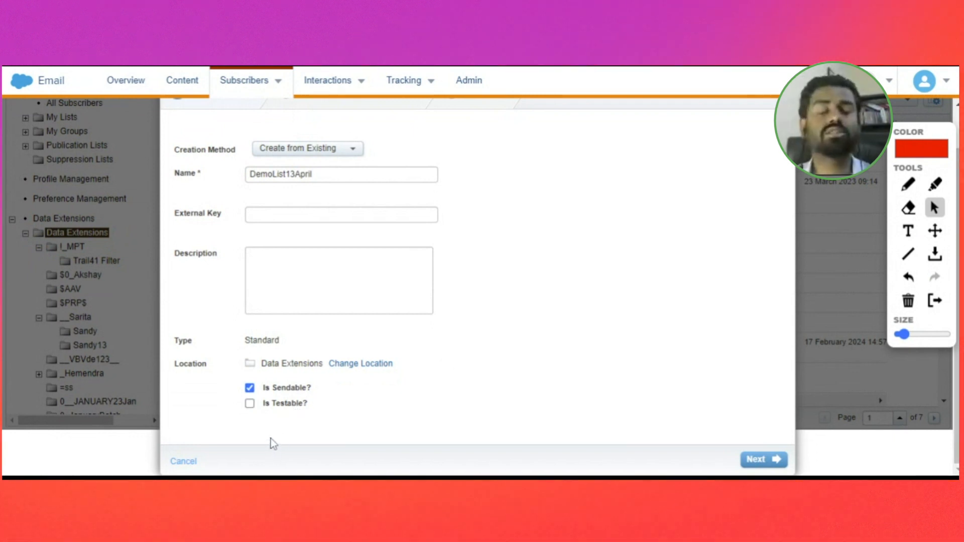
left_click(283, 411)
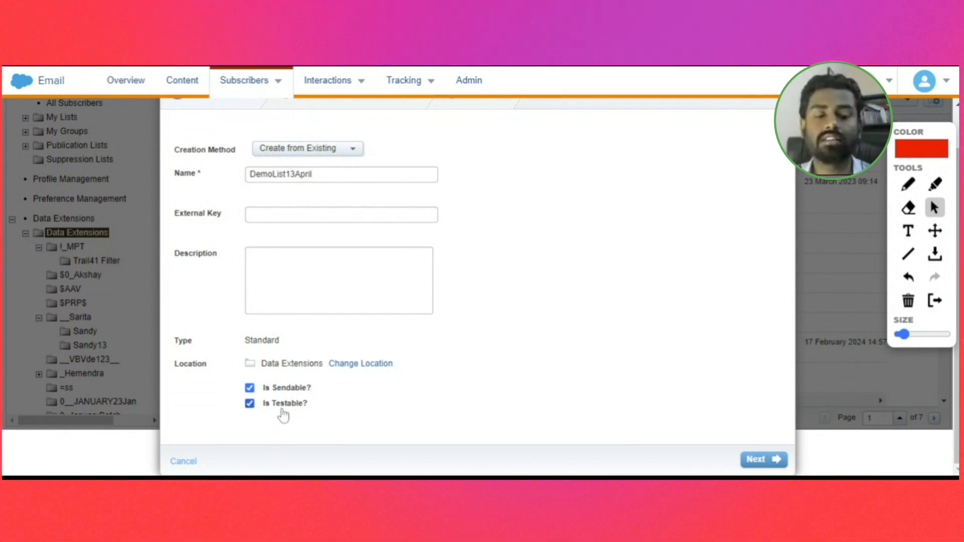
left_click(763, 459)
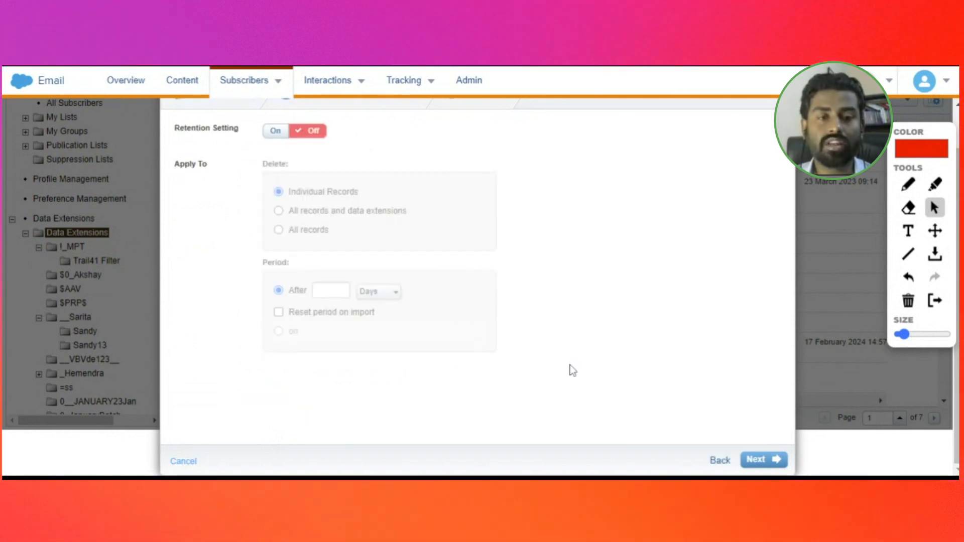
Keep the retention setting off and proceed to the field definitions
scroll(571, 369, "up", 1)
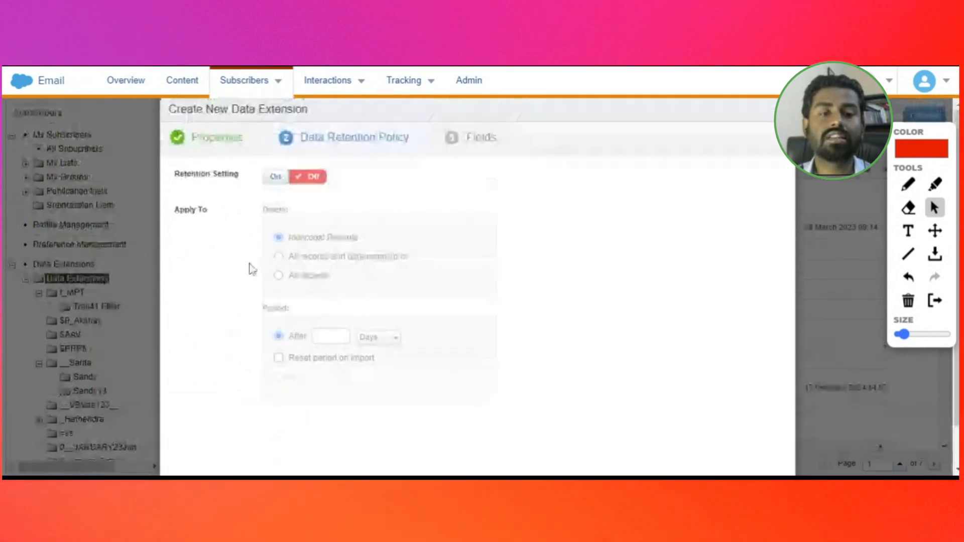
scroll(369, 192, "down", 1)
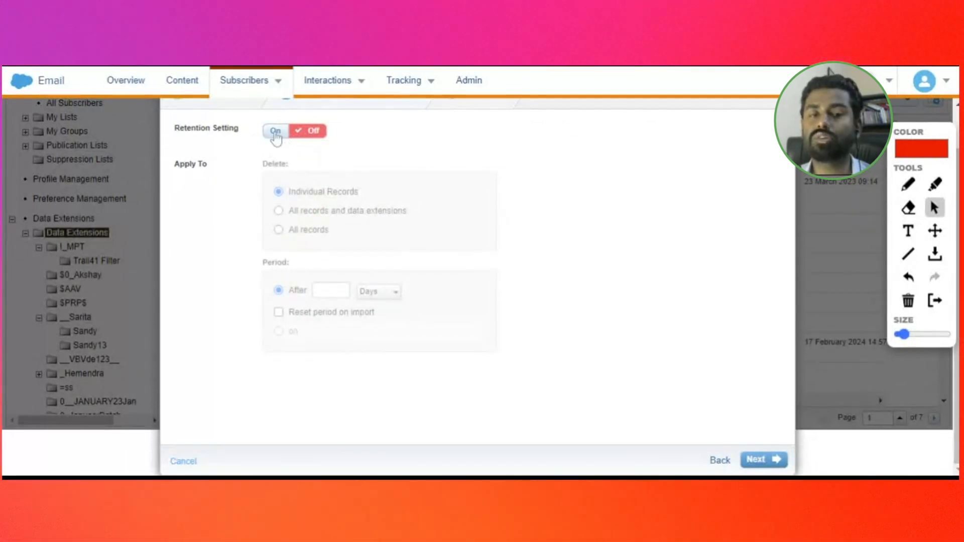
left_click(766, 468)
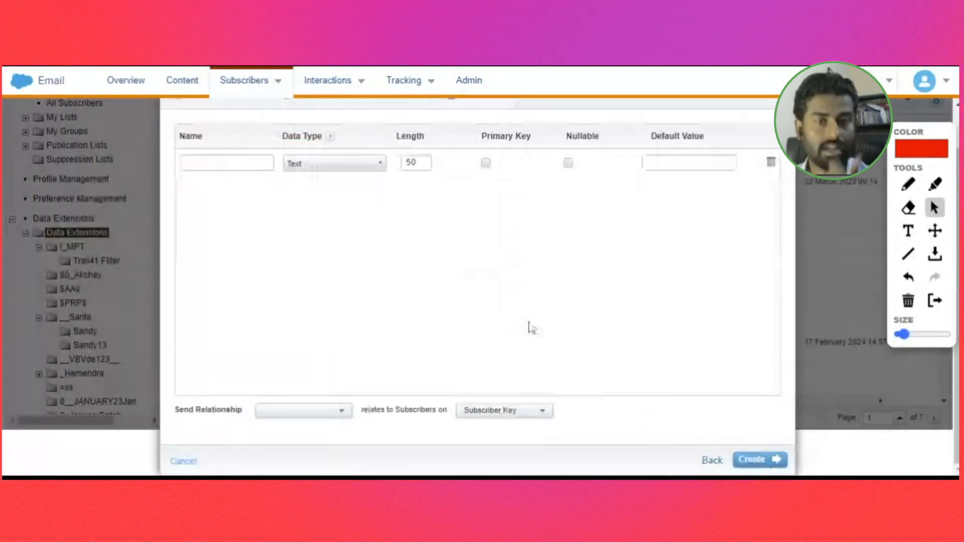
Examine the field definition columns and the data types available for the first field
scroll(459, 300, "up", 1)
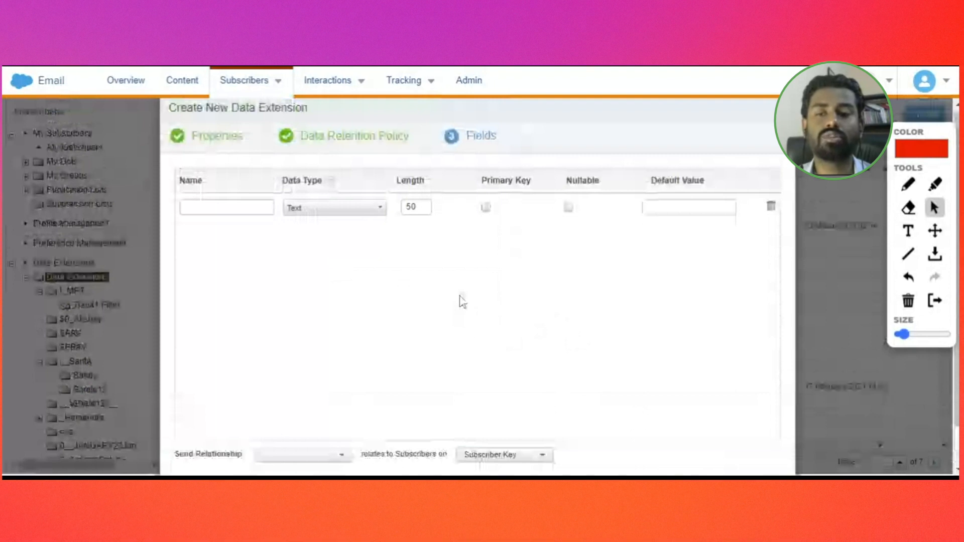
scroll(296, 265, "down", 1)
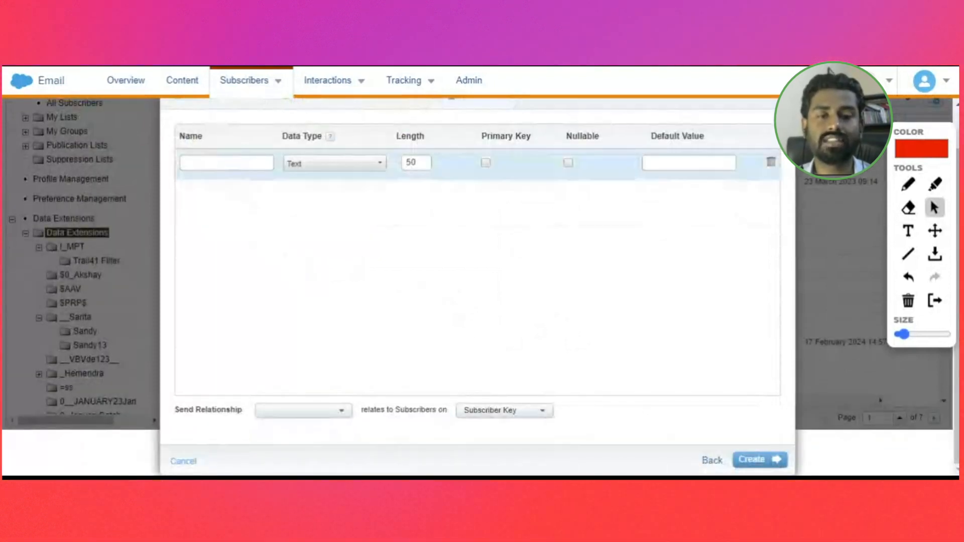
left_click(321, 168)
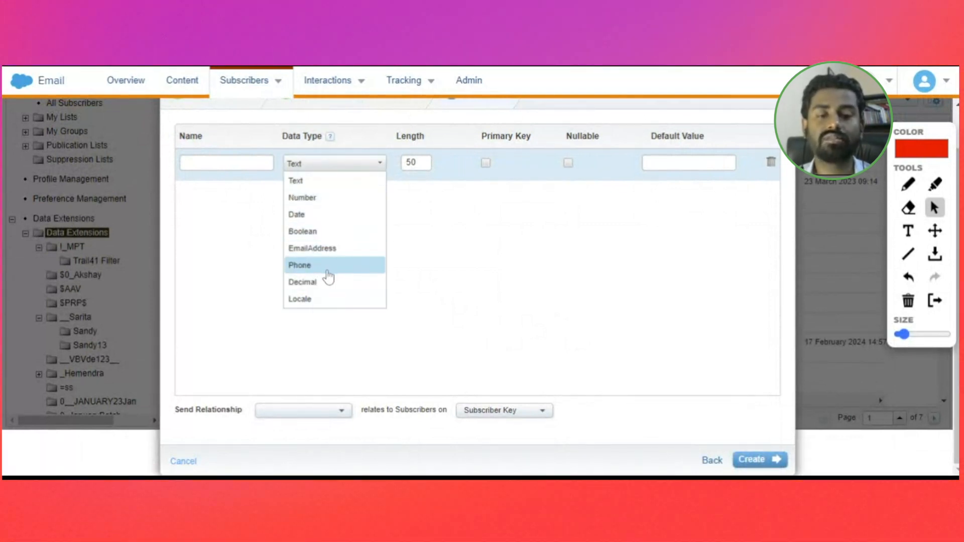
left_click(449, 242)
scroll(444, 238, "up", 1)
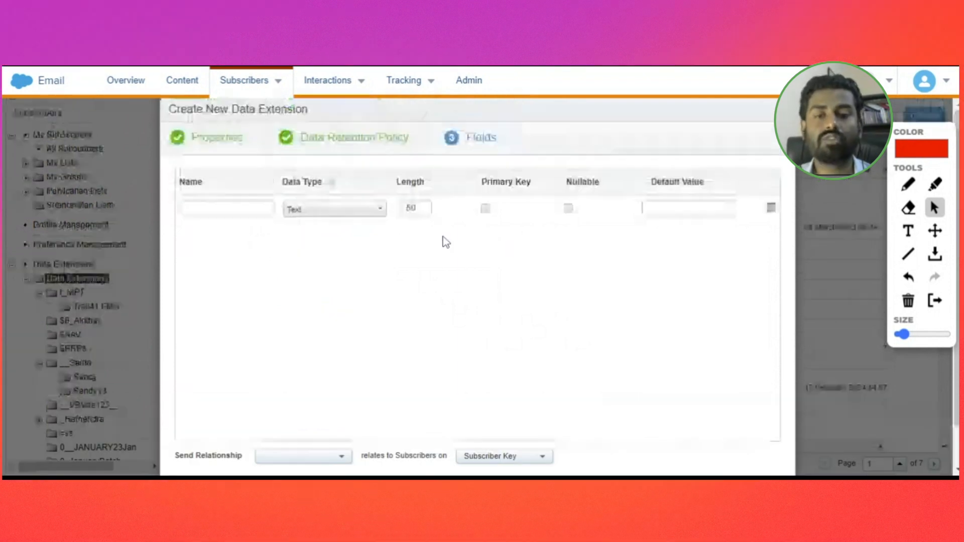
scroll(444, 241, "down", 1)
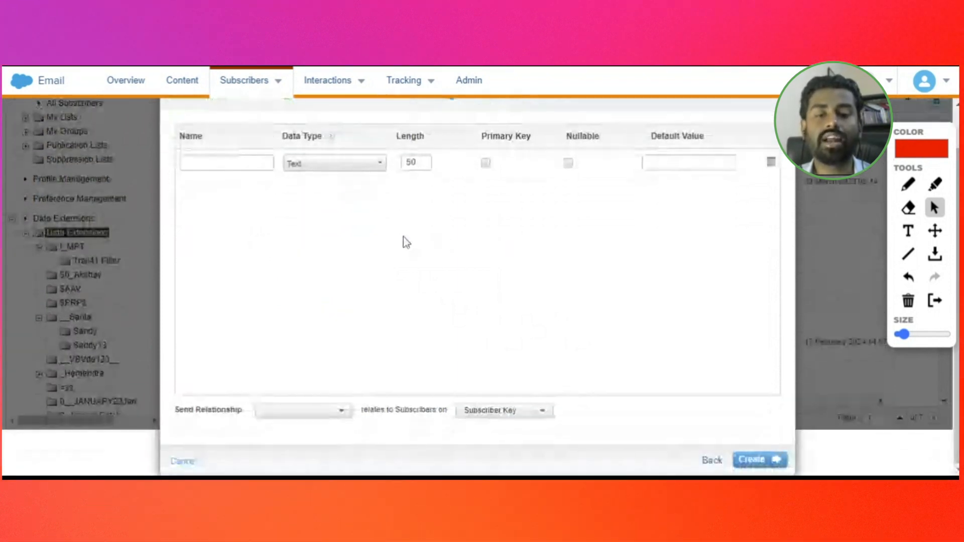
scroll(400, 237, "up", 1)
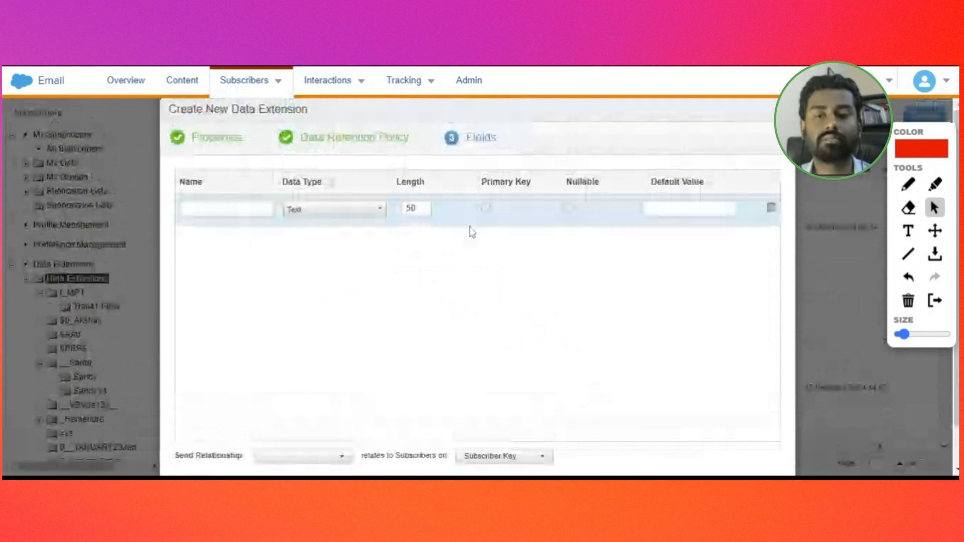
Examine the empty field row and the Send Relationship options for the data extension
scroll(391, 230, "down", 1)
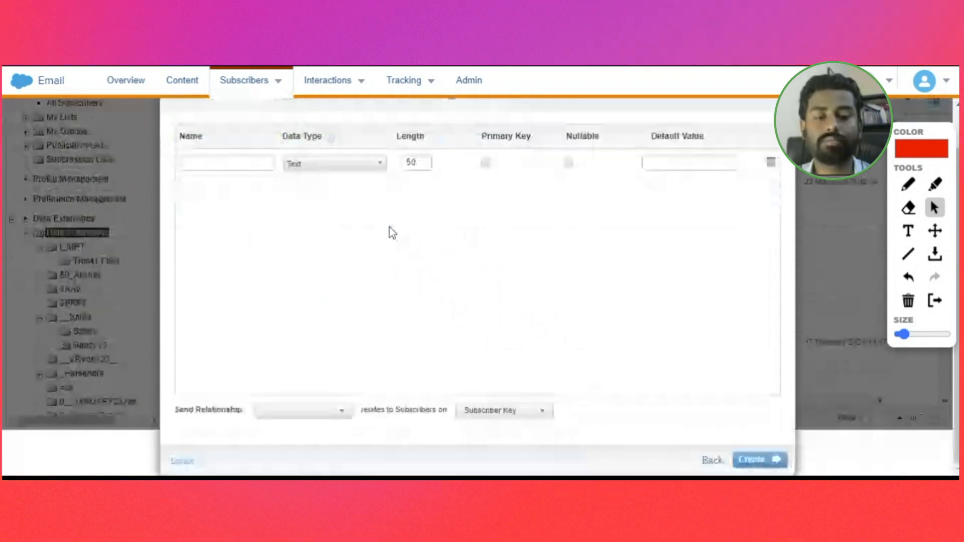
scroll(377, 249, "up", 1)
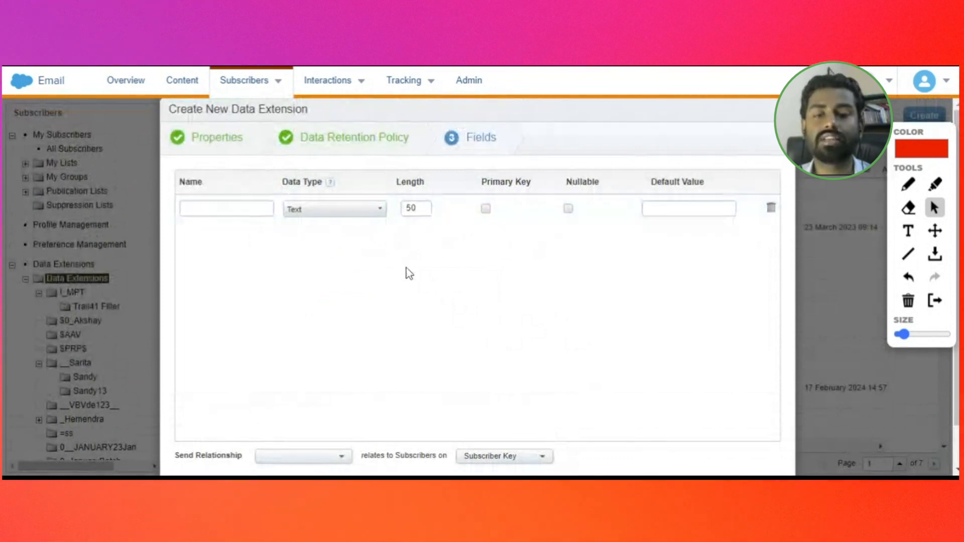
scroll(652, 402, "down", 1)
left_click(331, 412)
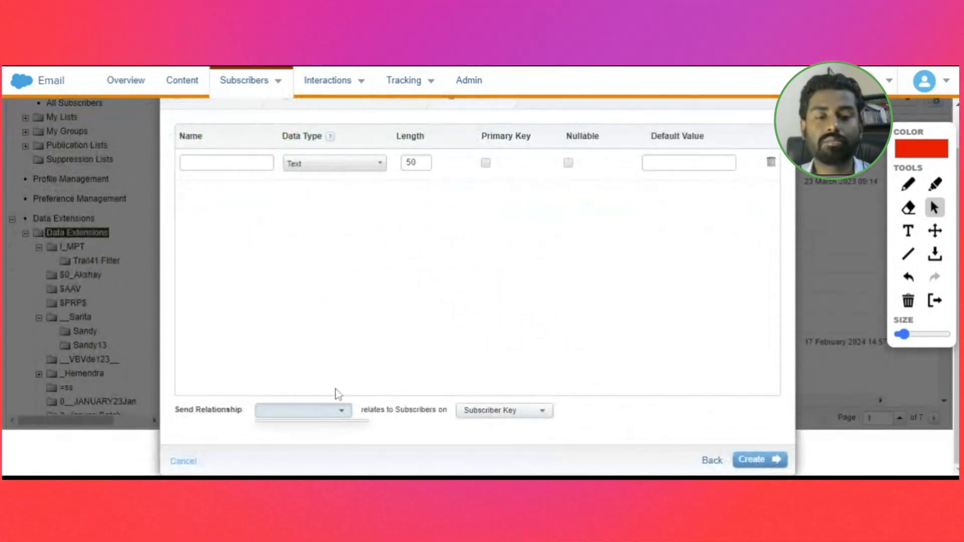
scroll(370, 209, "up", 1)
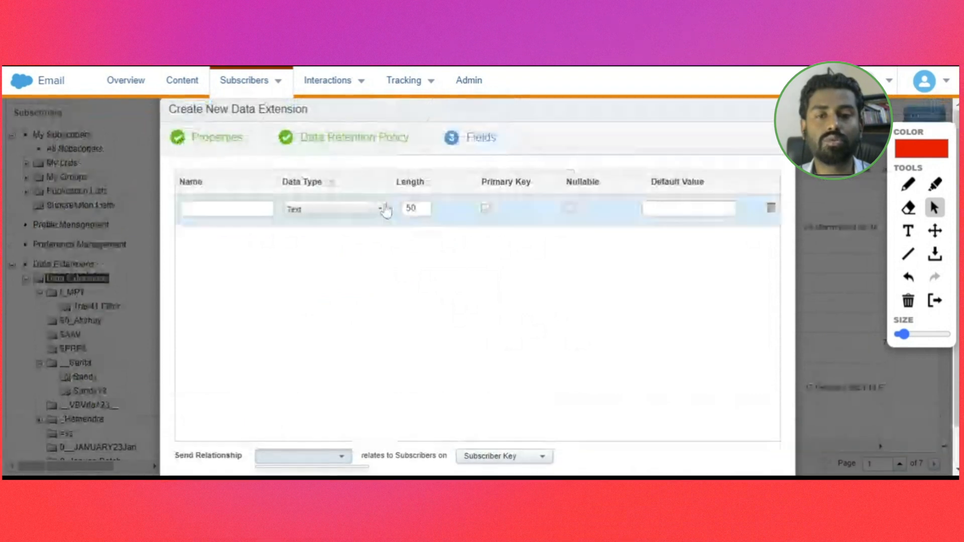
scroll(320, 216, "down", 1)
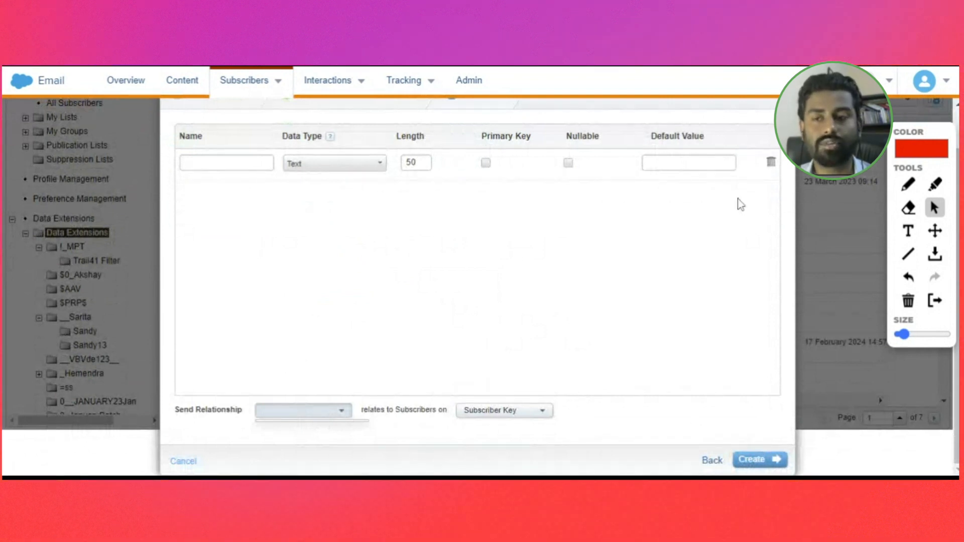
left_click(771, 163)
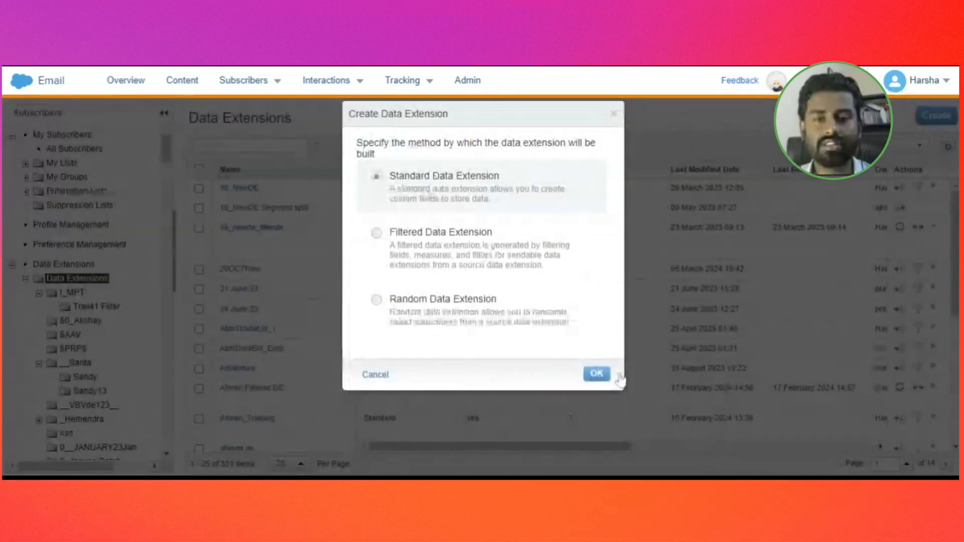
Set up a sendable standard data extension named DemoList13April and proceed with retention off to the field definitions
left_click(597, 373)
type("DemoList13April")
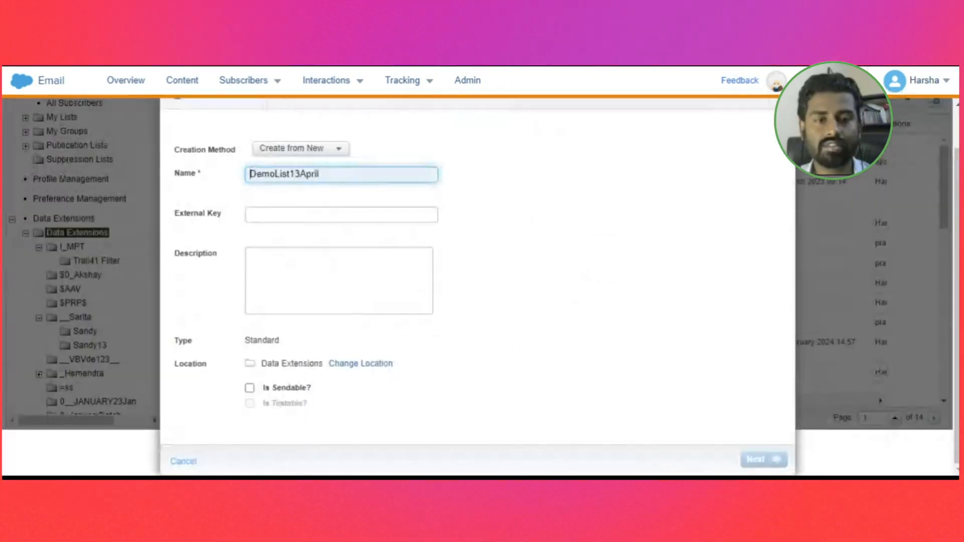
left_click(249, 387)
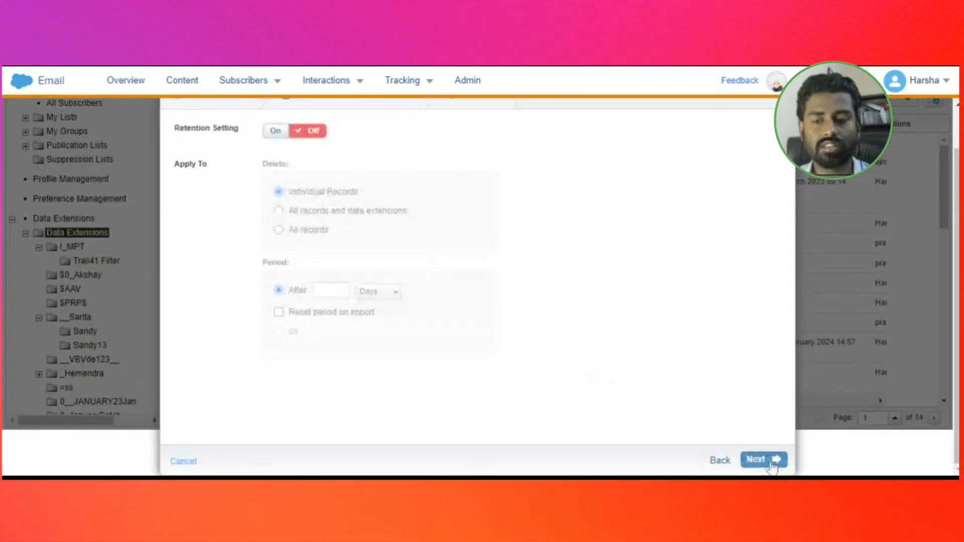
left_click(758, 459)
Check the Send Relationship choices and keep the relation to subscribers on Subscriber Key
left_click(310, 413)
left_click(316, 415)
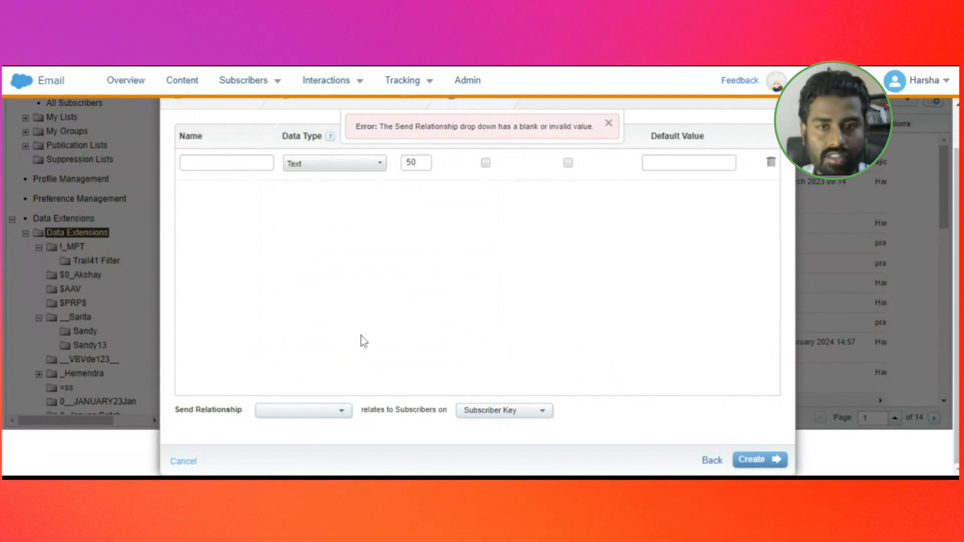
left_click(608, 123)
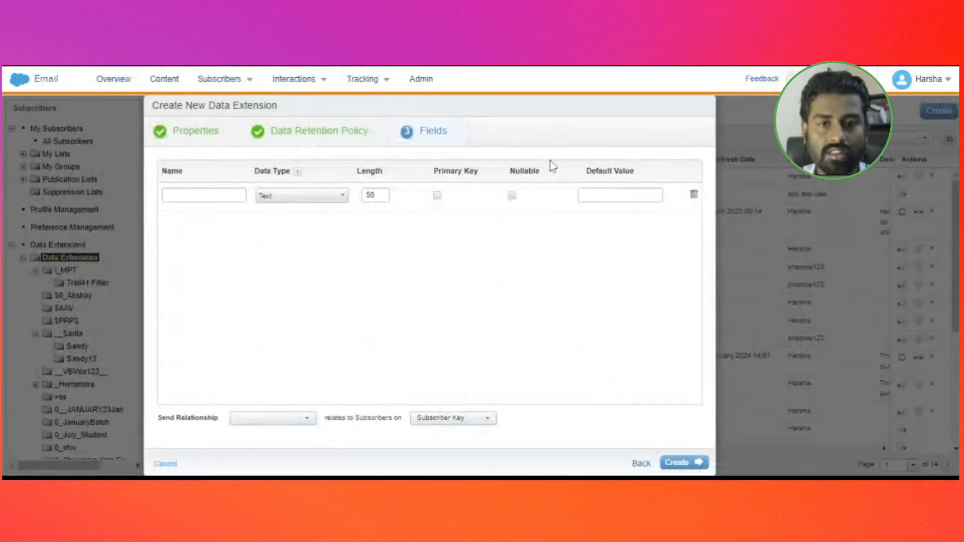
left_click(276, 424)
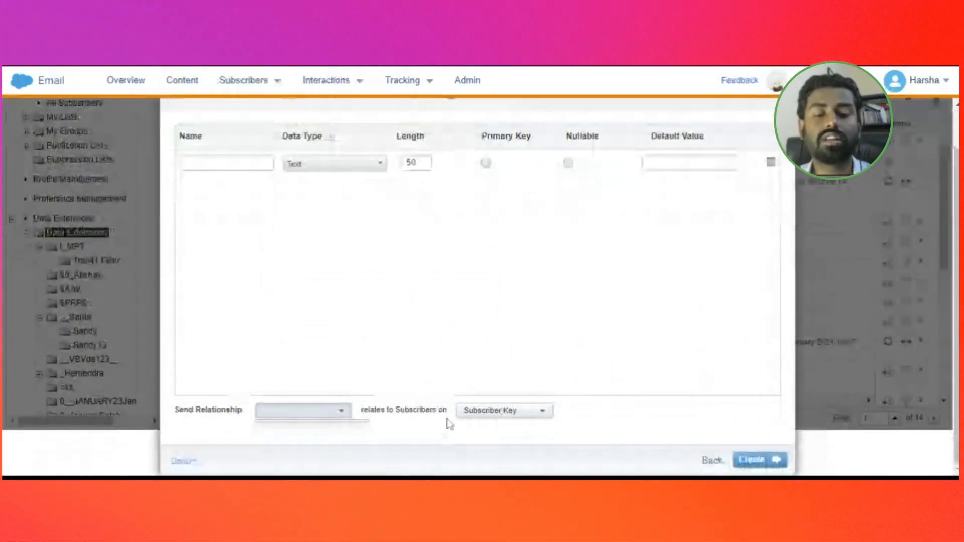
left_click(502, 423)
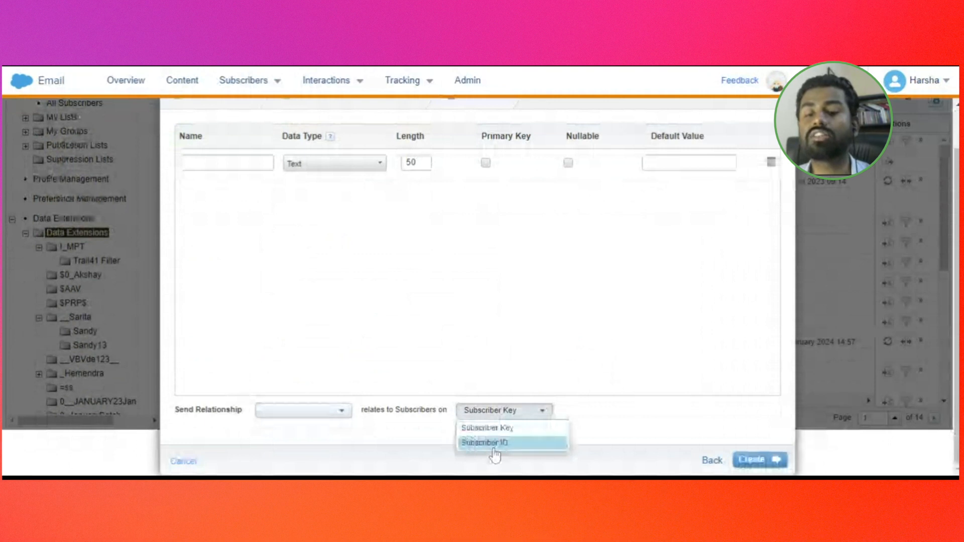
left_click(465, 428)
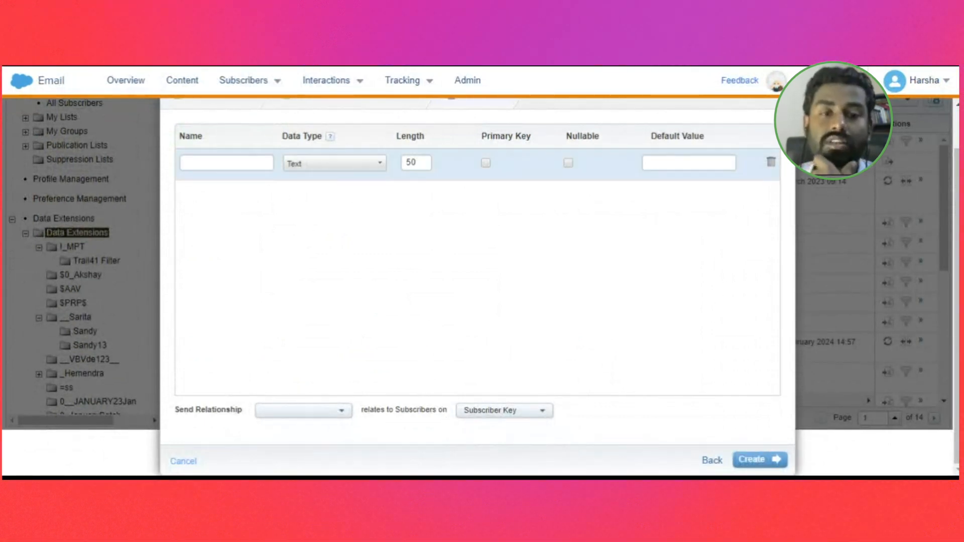
Name the data extension's first three fields Name, Email and Position, and start a fourth field row
left_click(313, 170)
left_click(227, 162)
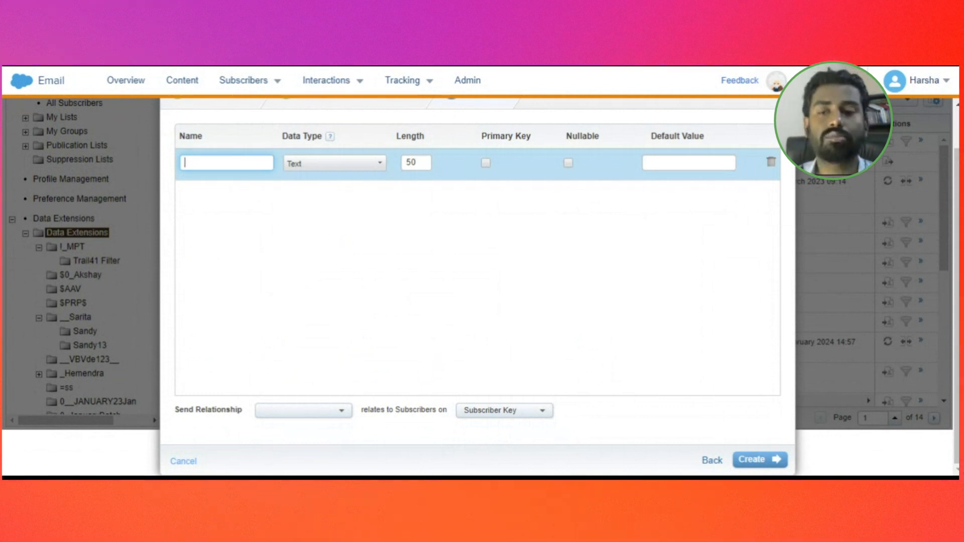
type("Name")
left_click(227, 194)
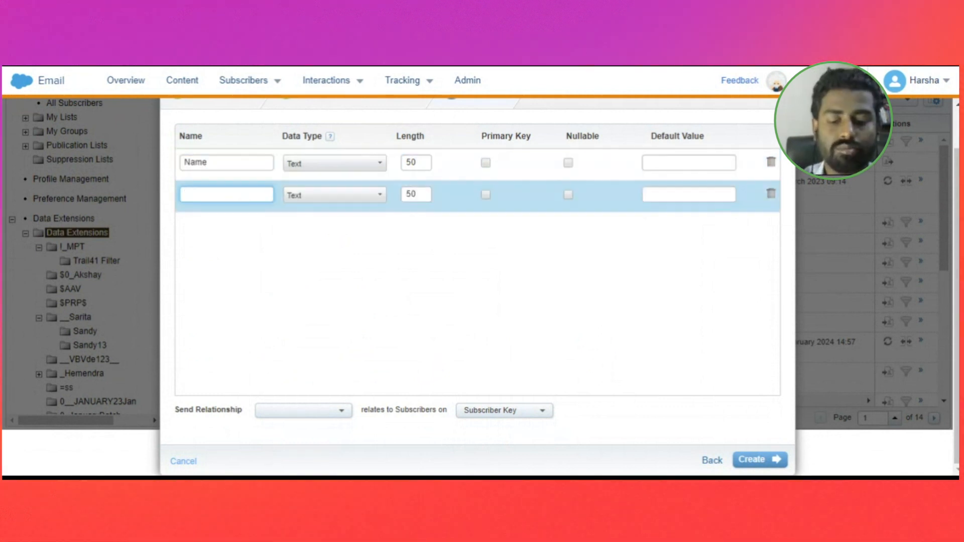
type("Email")
left_click(227, 226)
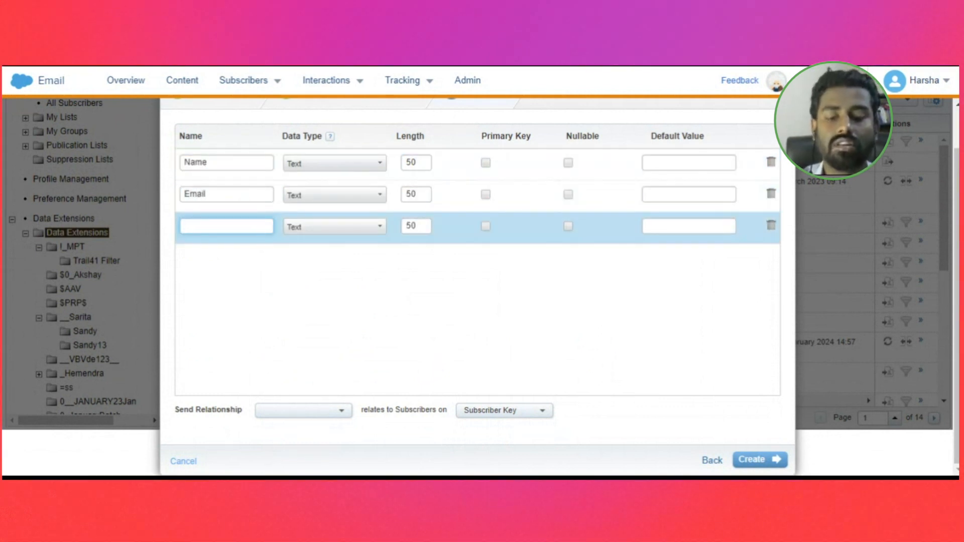
type("Age")
left_click(227, 258)
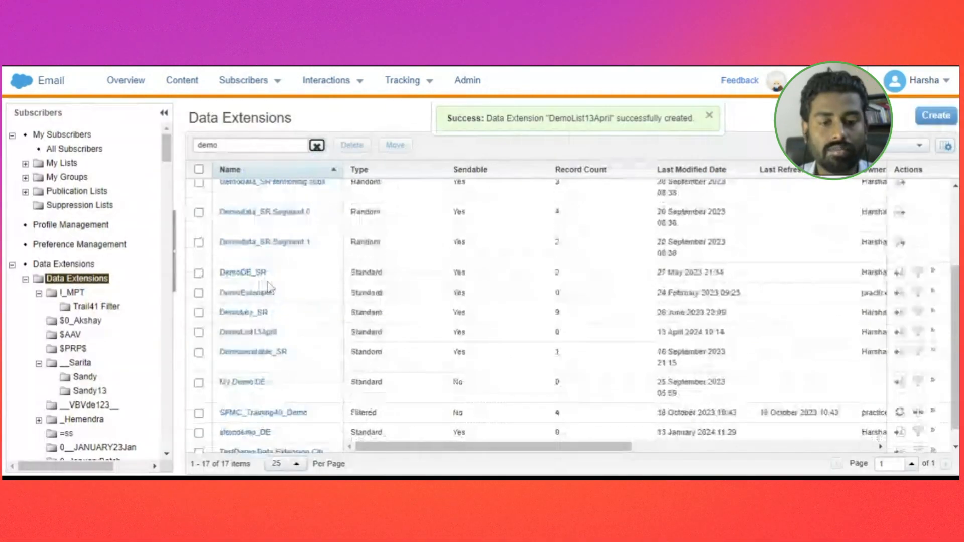
Open the DemoList13April data extension from the list and examine its record count and field definitions
scroll(266, 288, "down", 1)
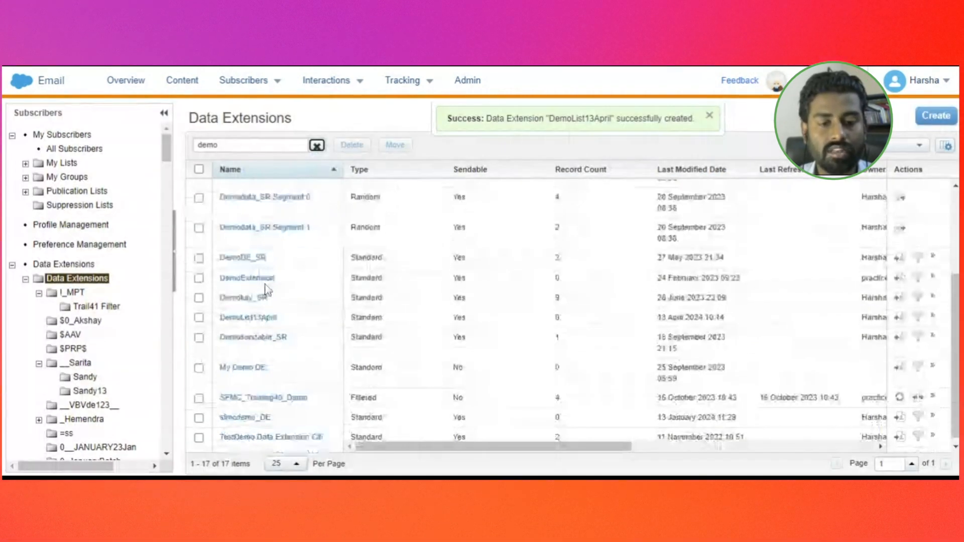
left_click(259, 312)
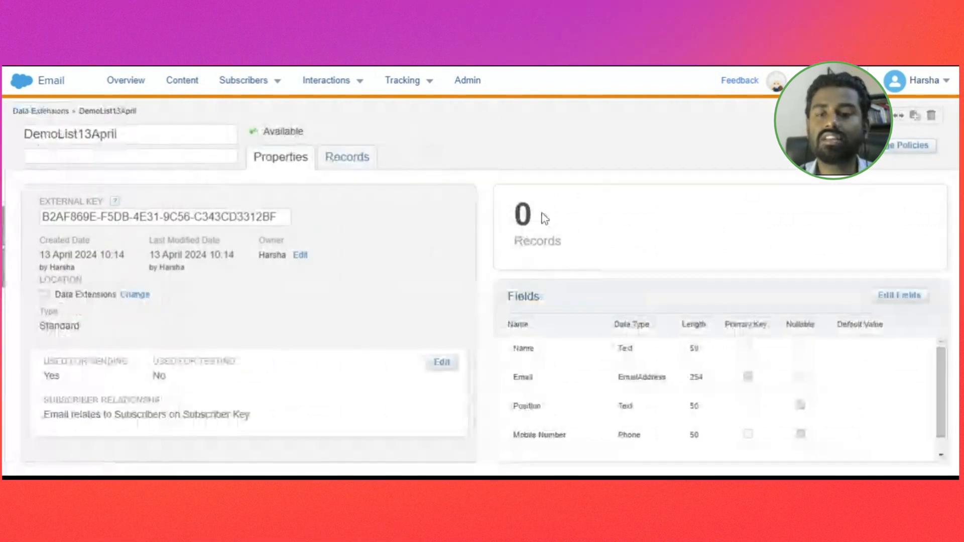
double_click(523, 215)
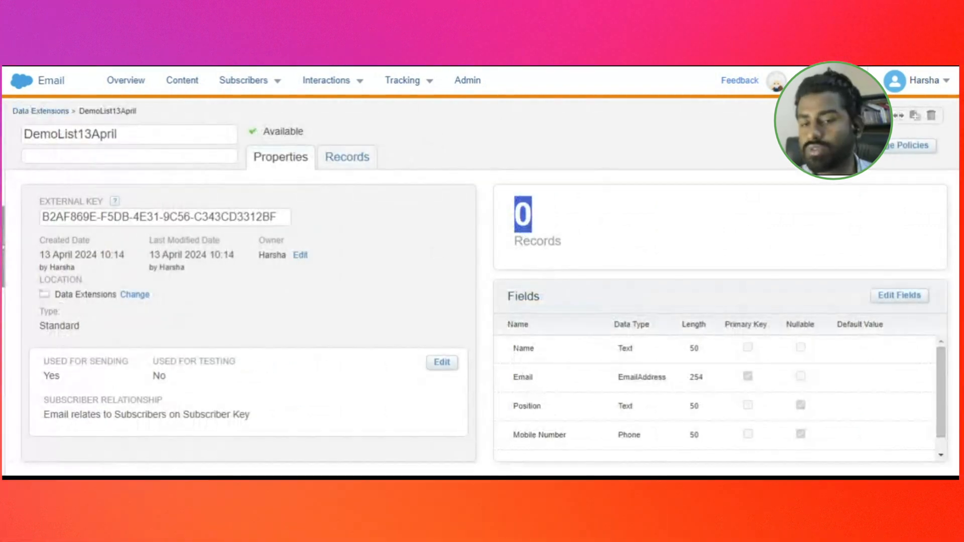
double_click(519, 324)
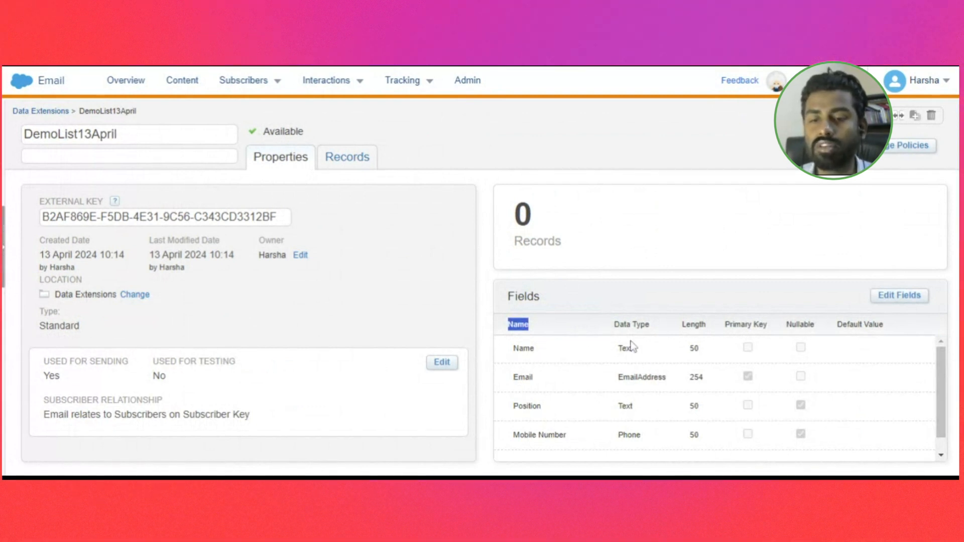
left_click_drag(610, 324, 652, 443)
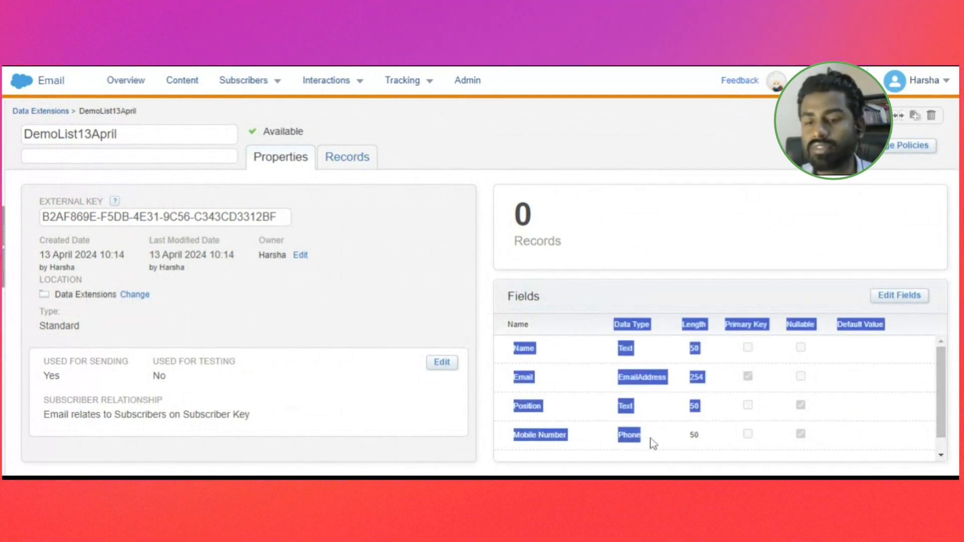
left_click(691, 337)
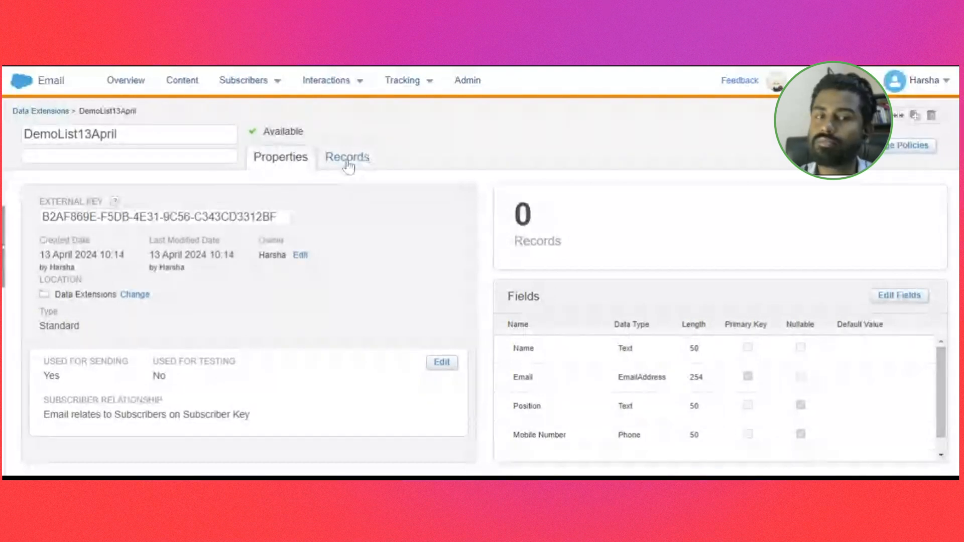
Compare the records view of DemoList13April with its properties view
left_click(348, 161)
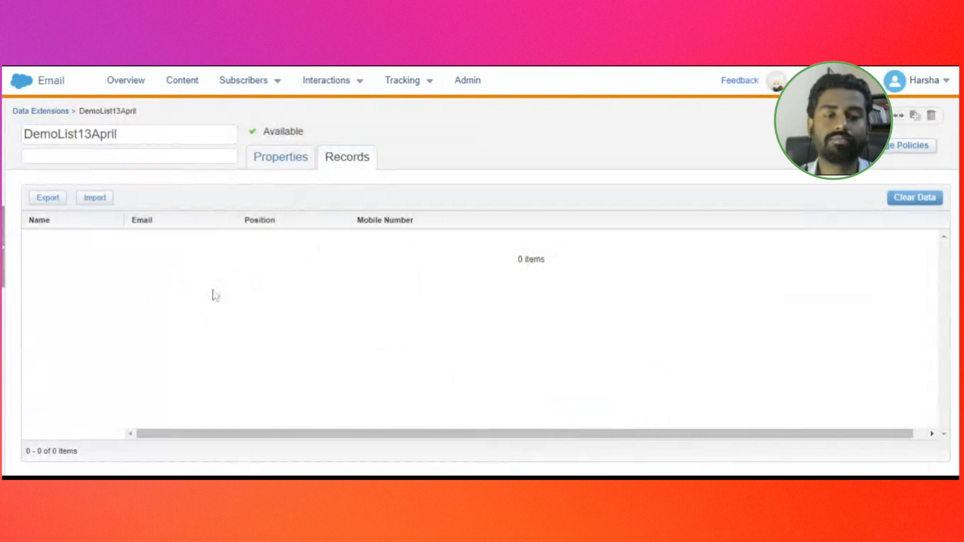
left_click(290, 160)
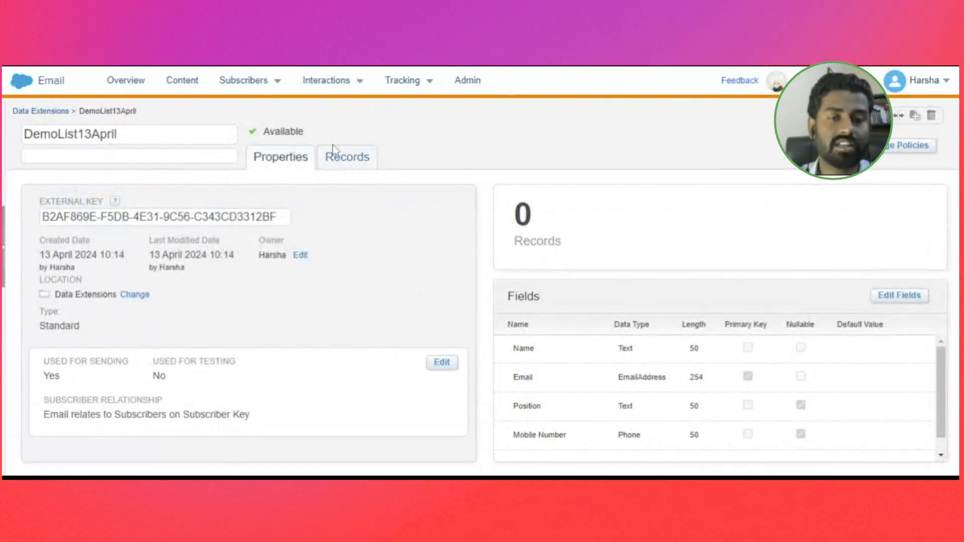
left_click(345, 164)
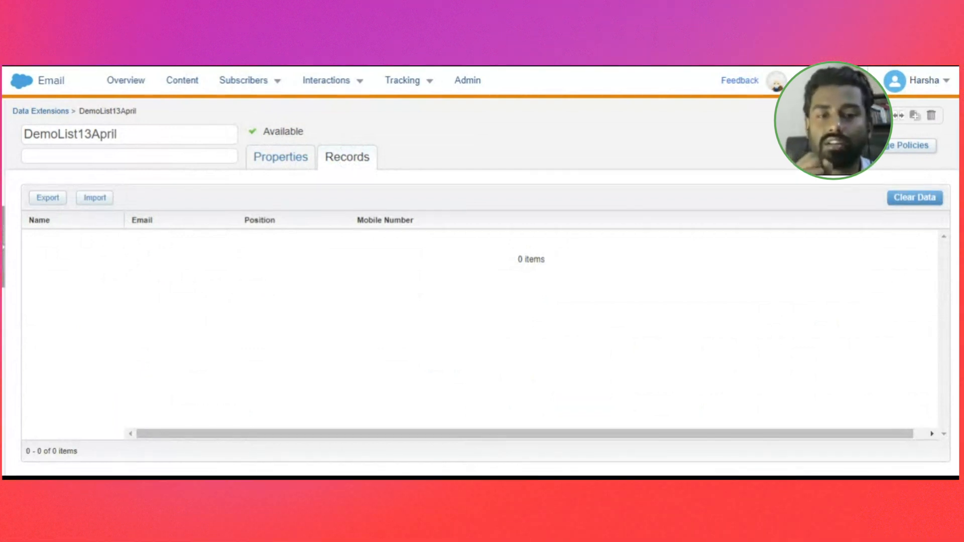
left_click(289, 170)
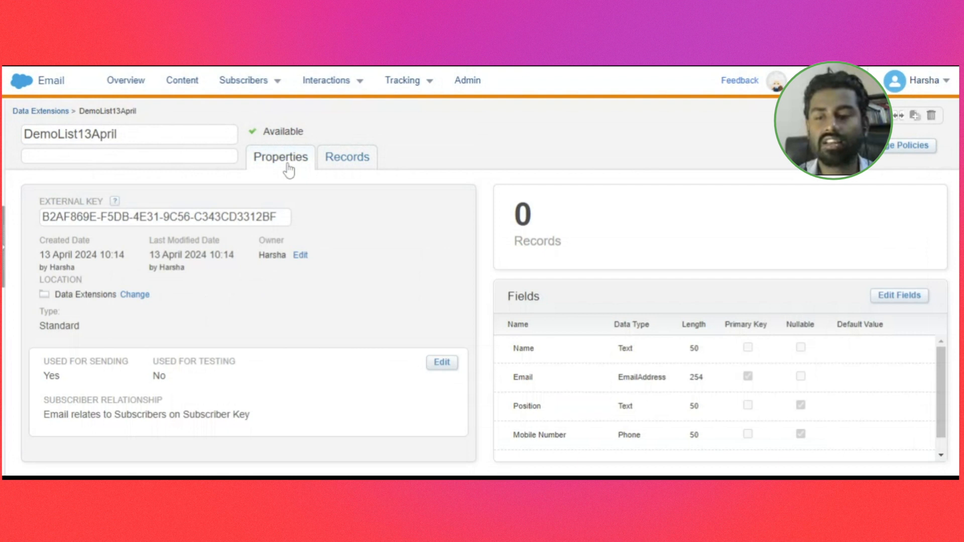
left_click(330, 155)
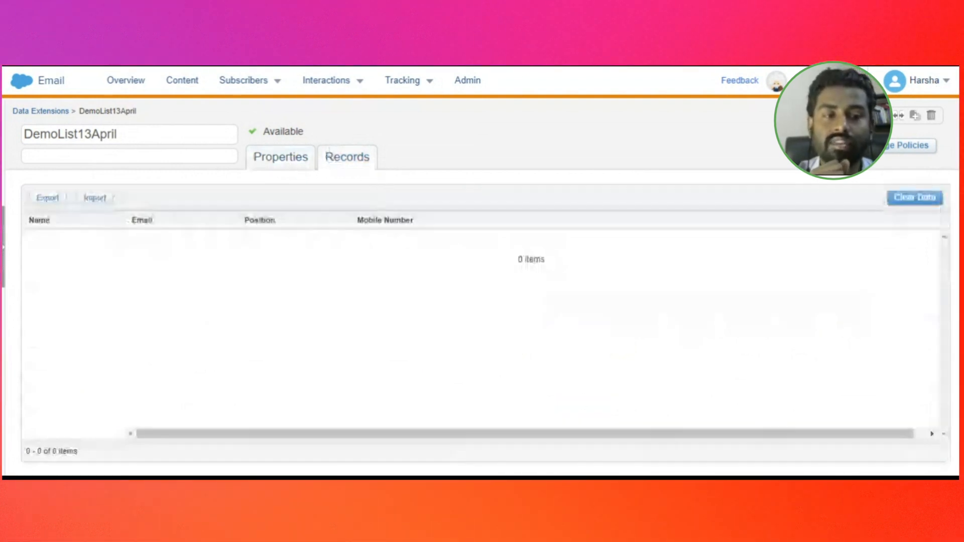
Open the import into DemoList13April and examine the file upload settings
left_click(92, 203)
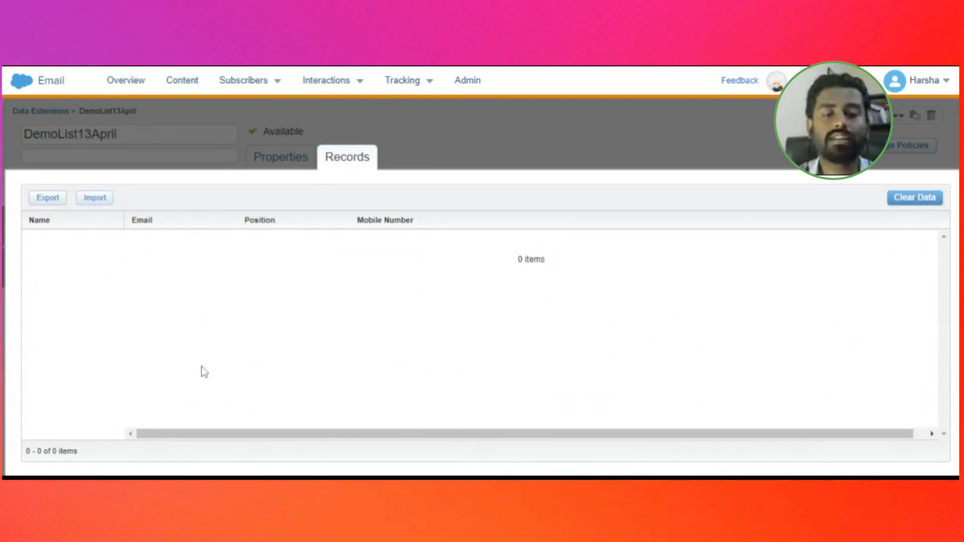
left_click(112, 202)
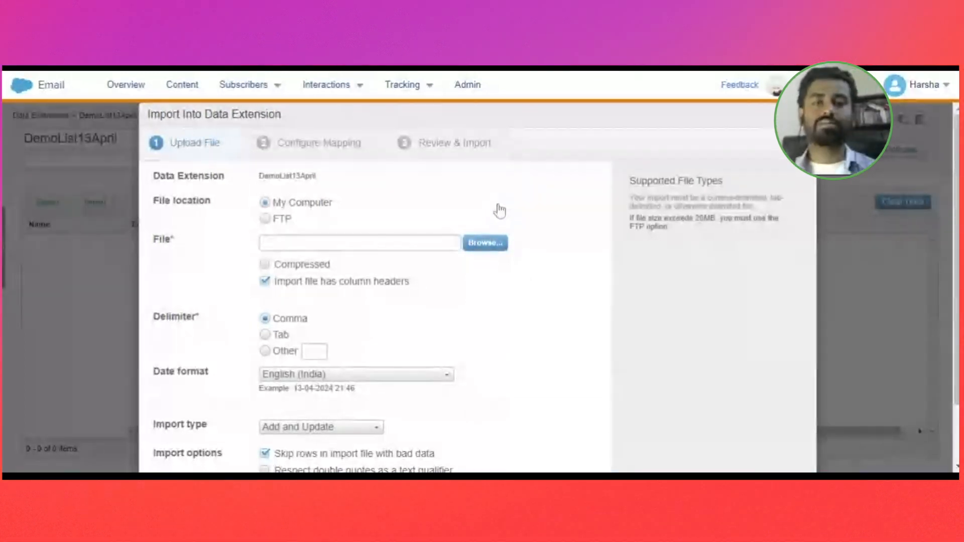
scroll(284, 262, "down", 1)
scroll(438, 263, "up", 1)
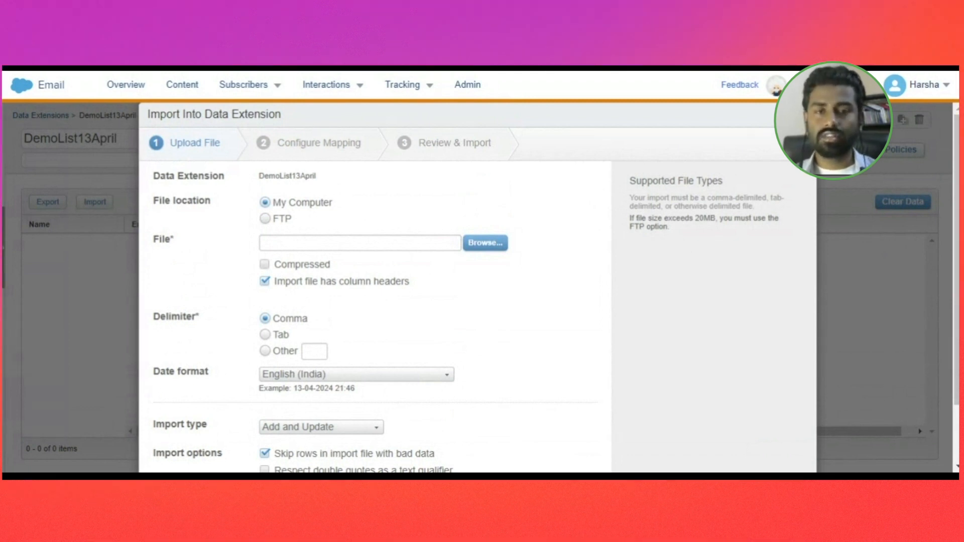
mouse_move(302, 80)
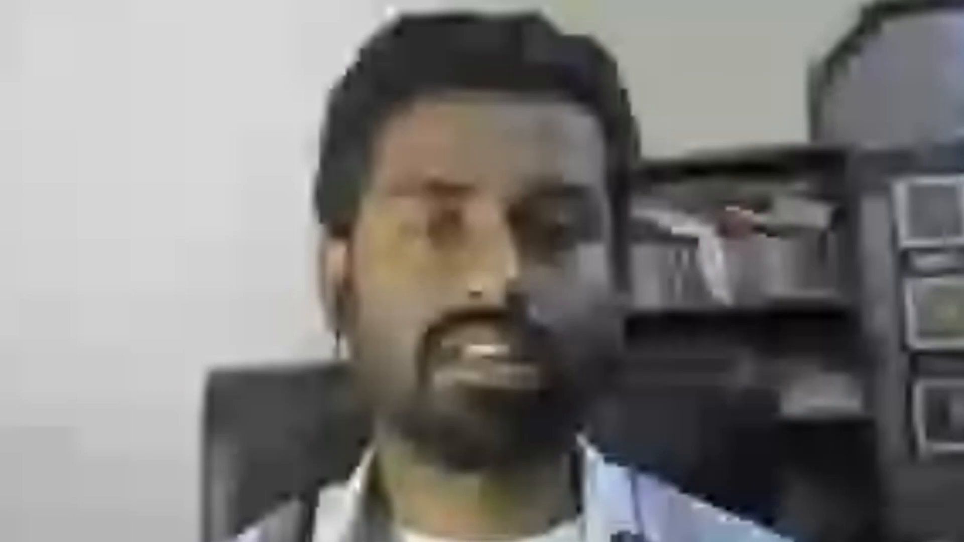